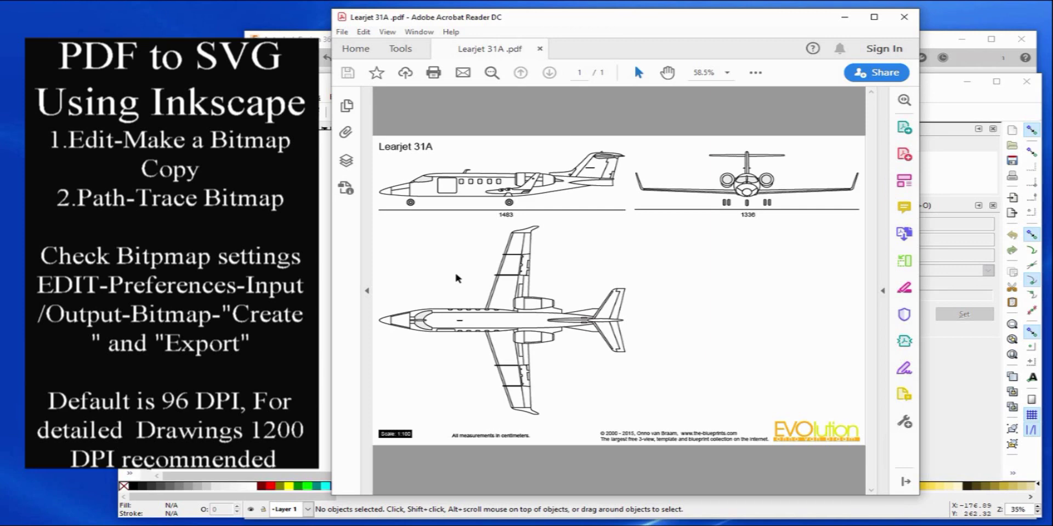
# Step: Close the Learjet 31A.pdf window in Acrobat Reader to reveal the blank Inkscape document
pyautogui.click(905, 16)
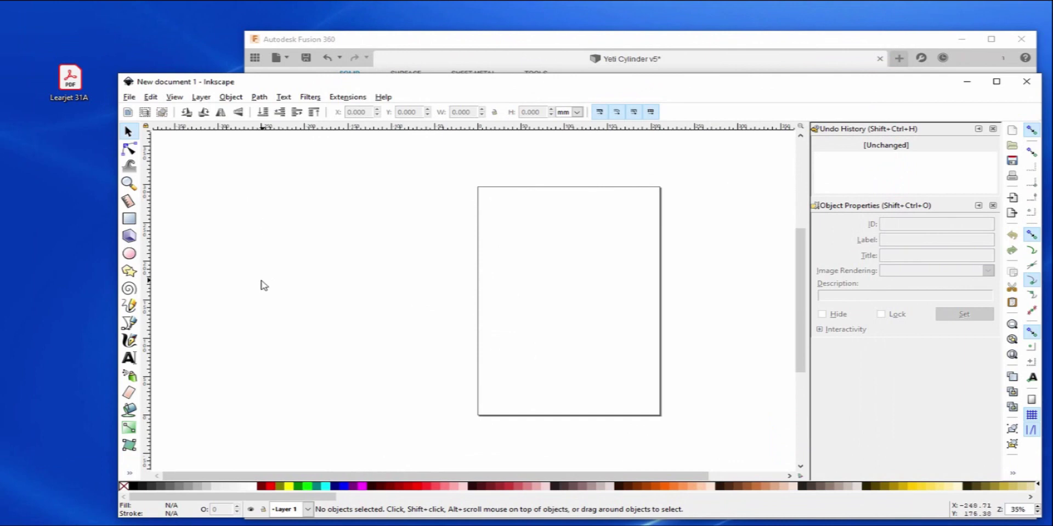
# Step: Minimize the Fusion 360 window showing the Yeti Cylinder v5 plate model
pyautogui.click(352, 59)
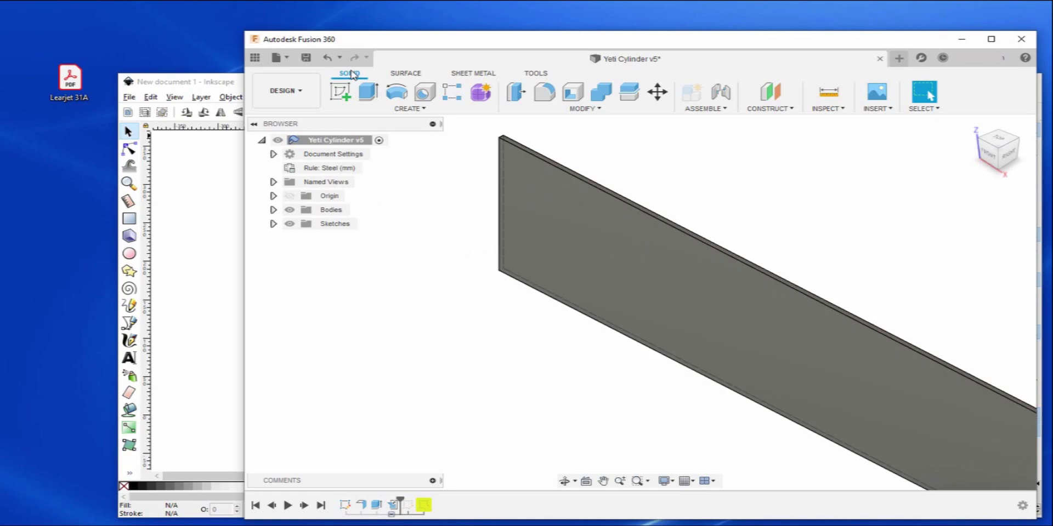
pyautogui.click(960, 39)
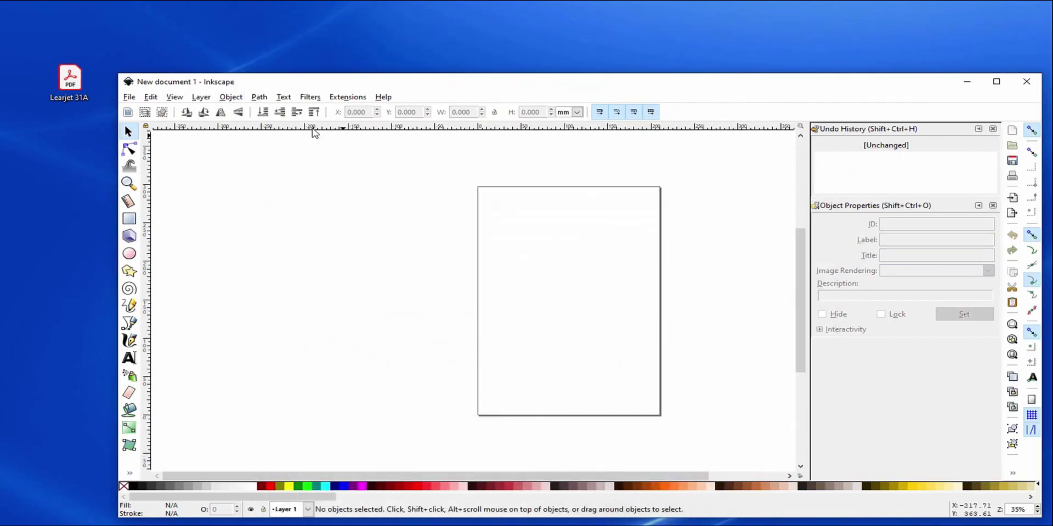
pyautogui.click(150, 98)
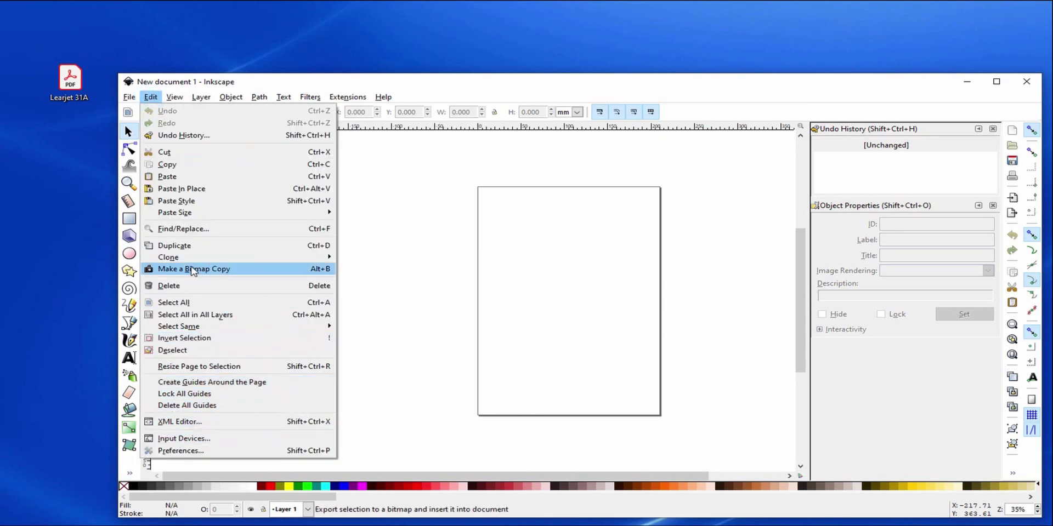
pyautogui.click(178, 450)
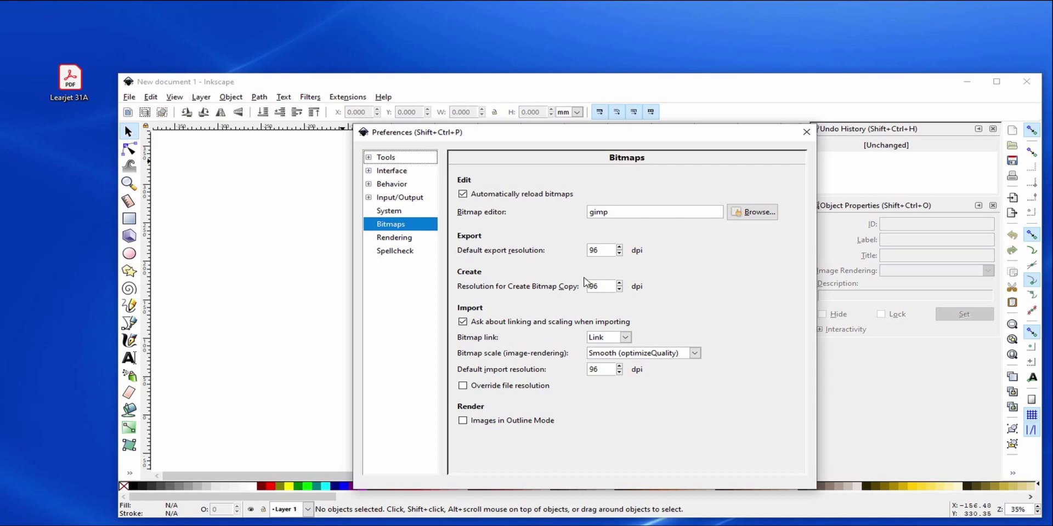
pyautogui.click(805, 132)
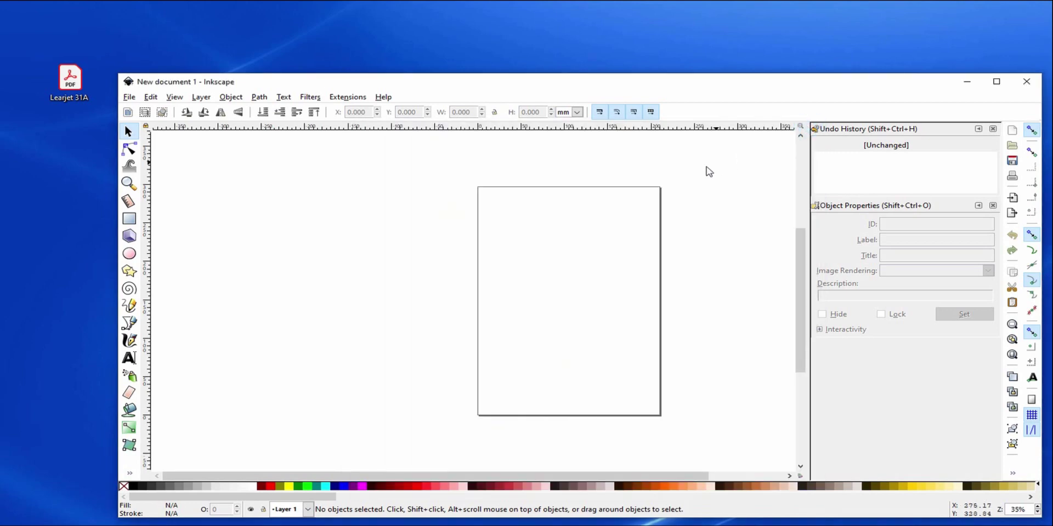
# Step: Drag the Learjet 31A PDF from the desktop onto the canvas and confirm the PDF import settings
pyautogui.click(69, 85)
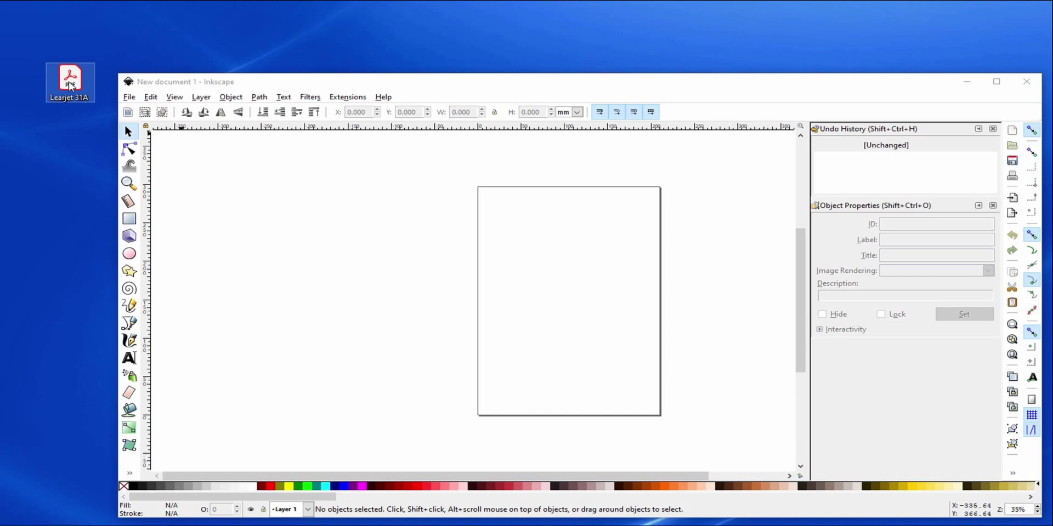
pyautogui.moveTo(69, 85); pyautogui.dragTo(385, 263)
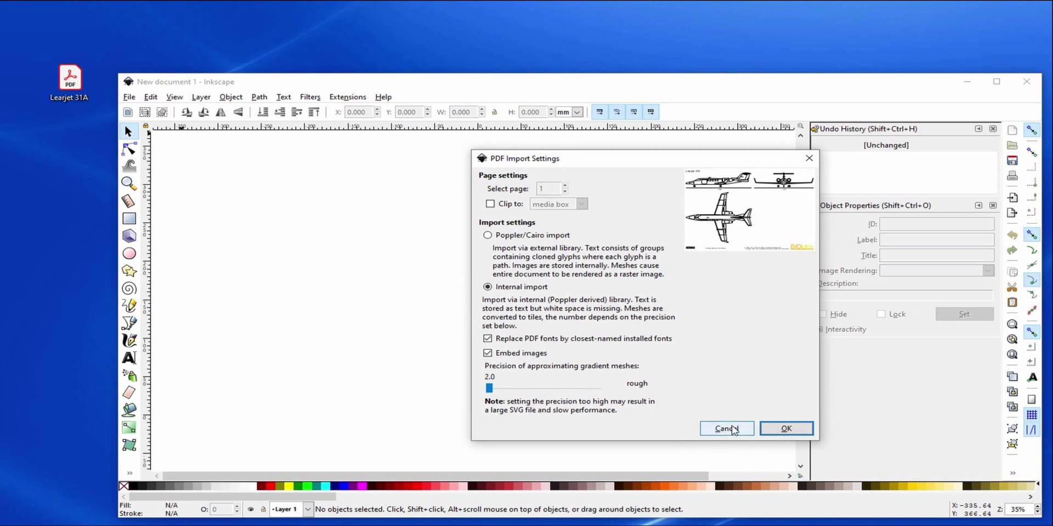
pyautogui.click(787, 431)
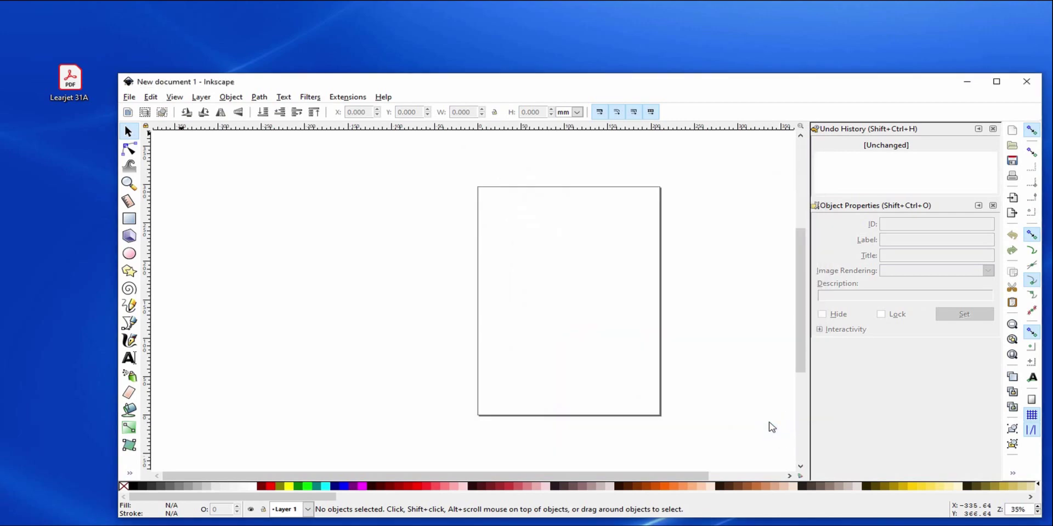
# Step: Move the imported Learjet drawing left of the page and select all of it
pyautogui.moveTo(719, 378); pyautogui.dragTo(267, 202)
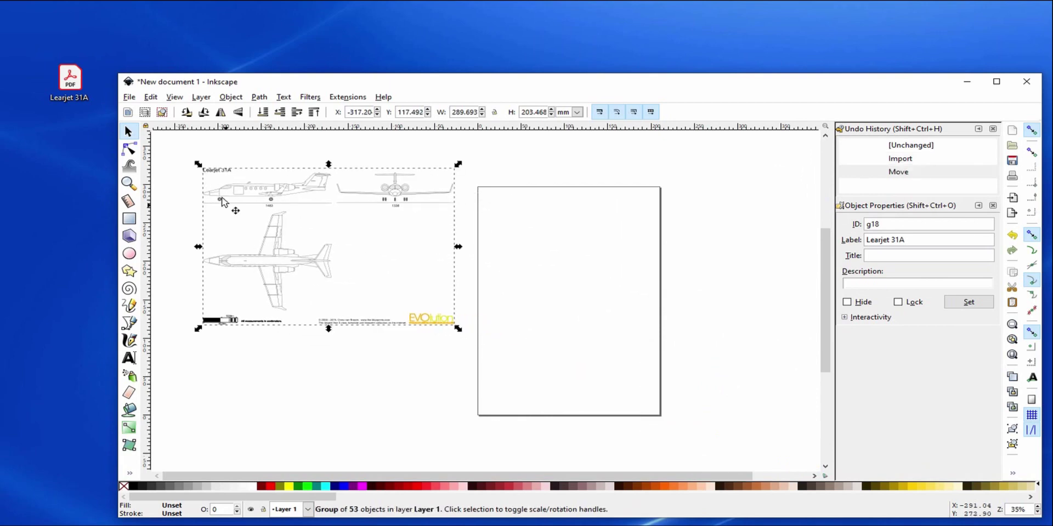
pyautogui.click(177, 155)
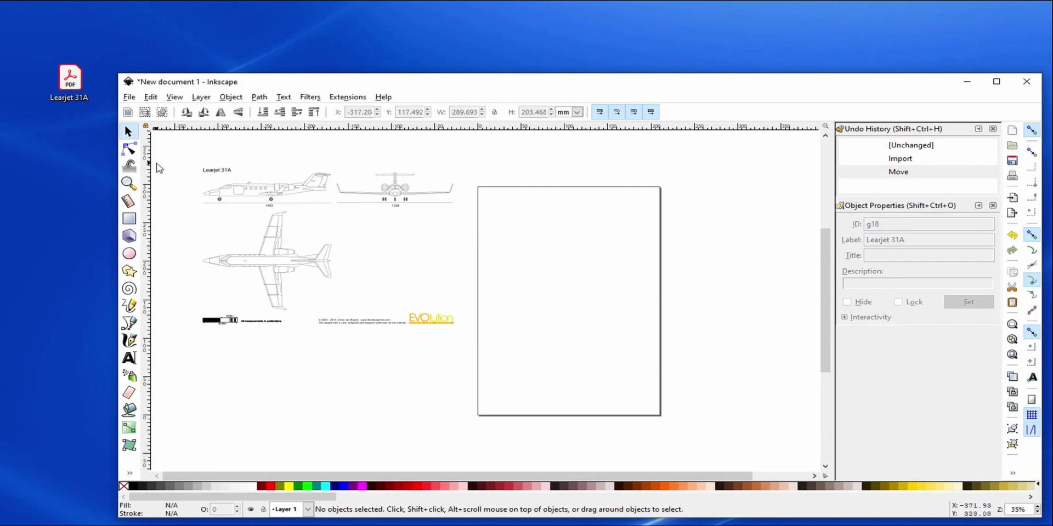
pyautogui.moveTo(178, 143)
pyautogui.mouseDown()
pyautogui.moveTo(355, 331)
pyautogui.moveTo(473, 358)
pyautogui.mouseUp()
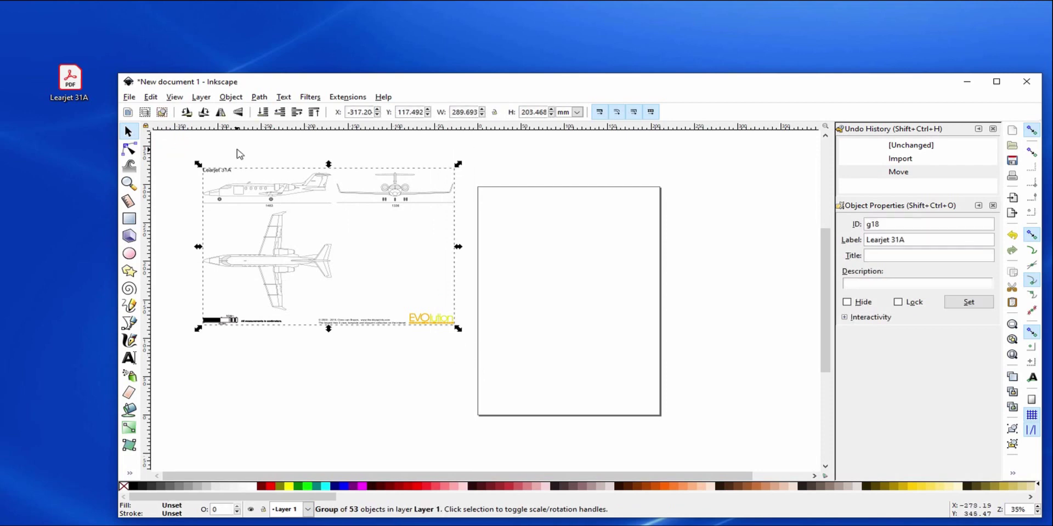
# Step: Ungroup the drawing through five passes until no groups remain, then deselect everything
pyautogui.click(230, 98)
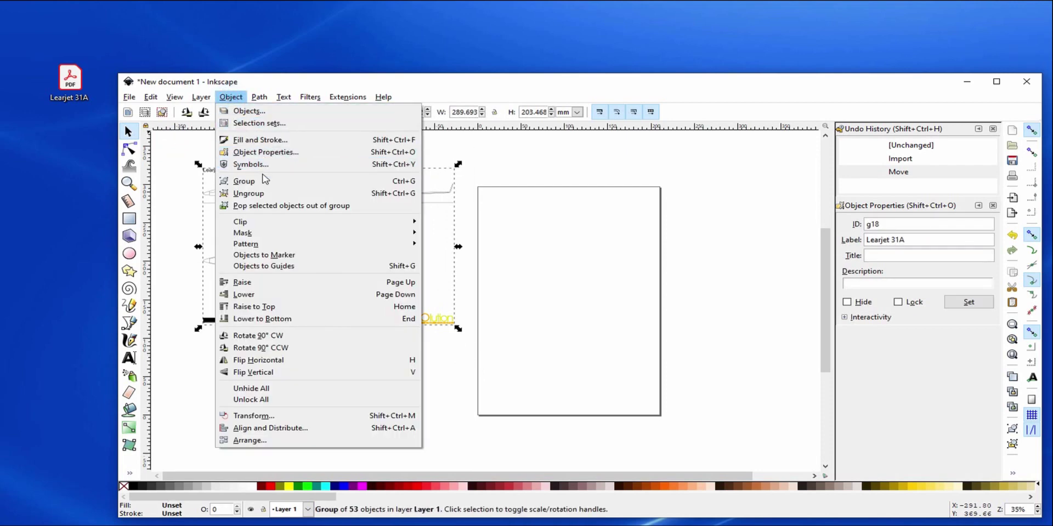
pyautogui.click(254, 194)
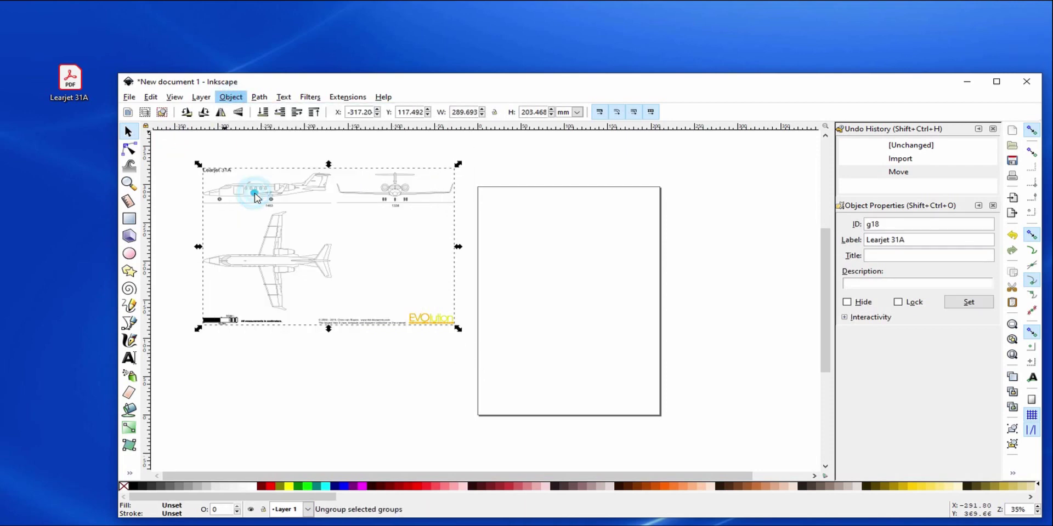
pyautogui.click(231, 97)
pyautogui.click(241, 195)
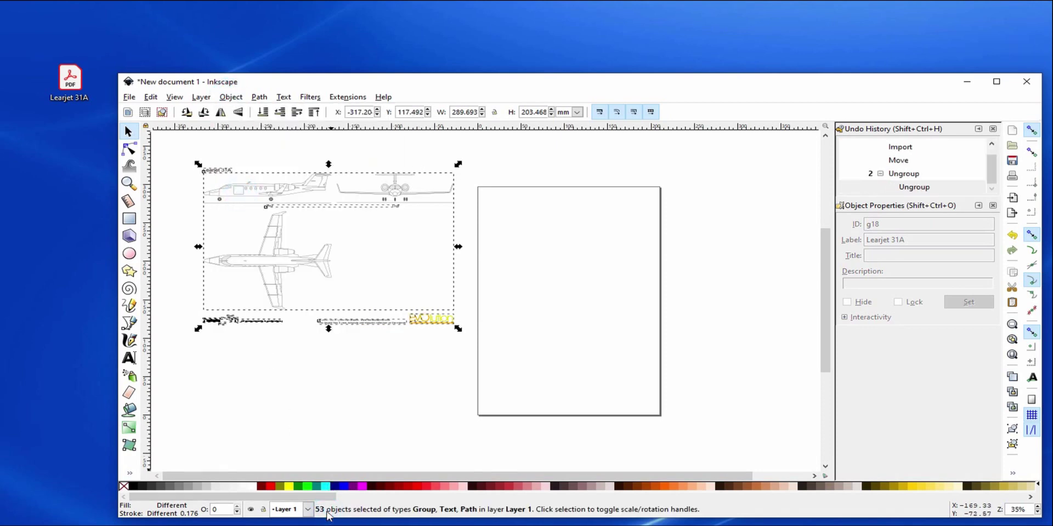
pyautogui.click(231, 99)
pyautogui.click(252, 193)
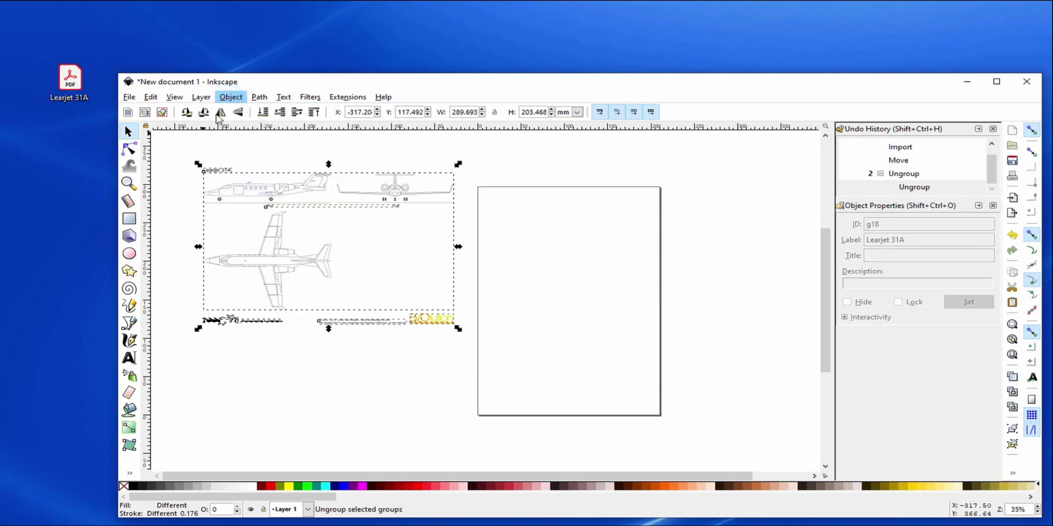
pyautogui.click(231, 97)
pyautogui.click(247, 193)
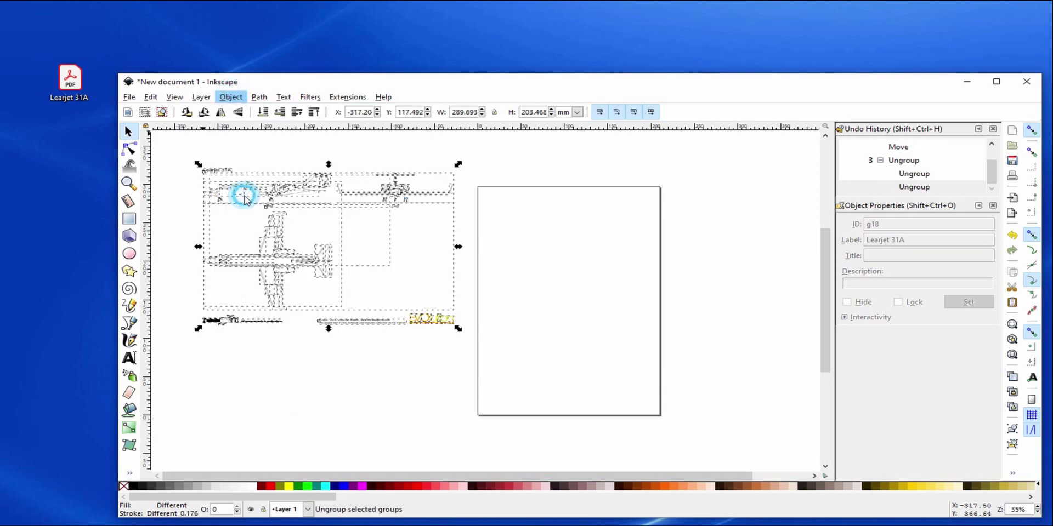
pyautogui.click(231, 97)
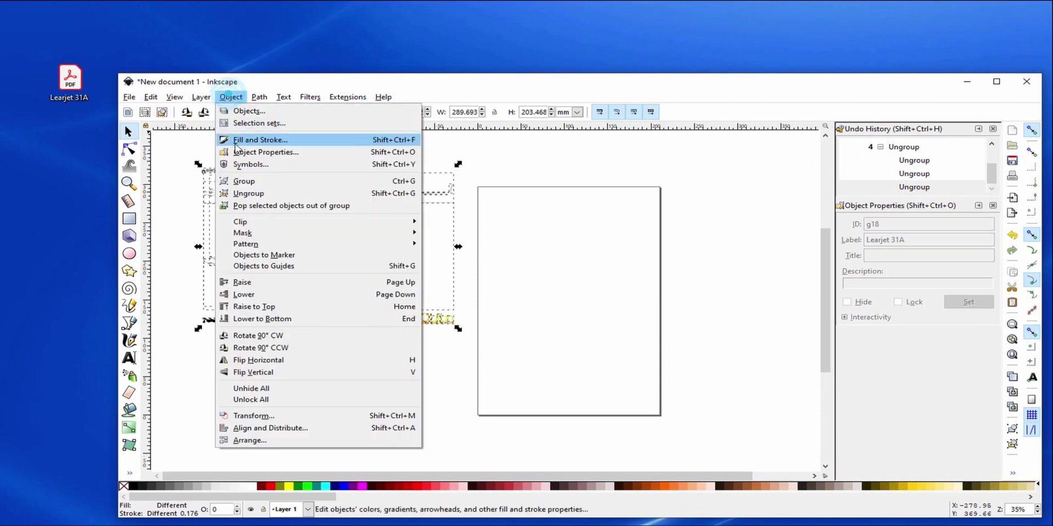
pyautogui.click(244, 195)
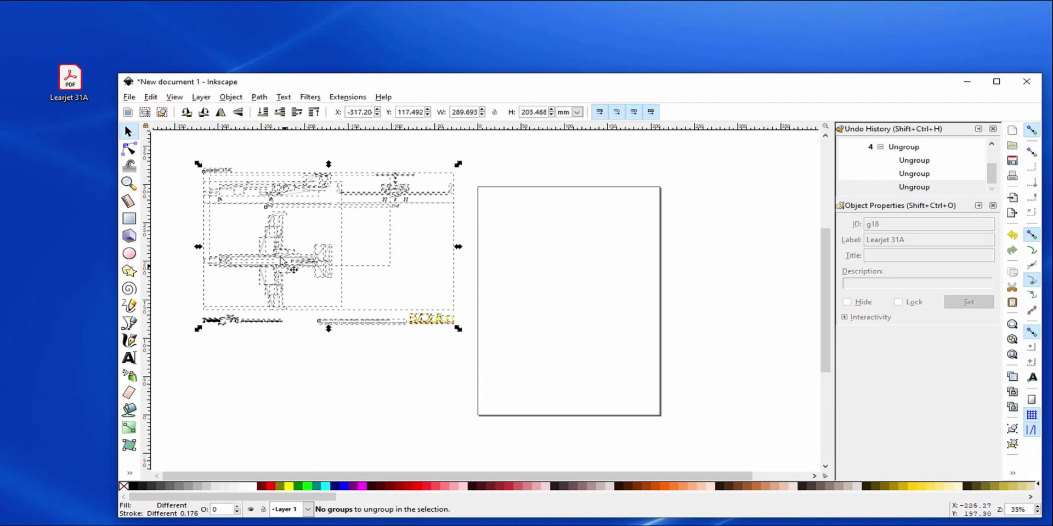
pyautogui.click(231, 352)
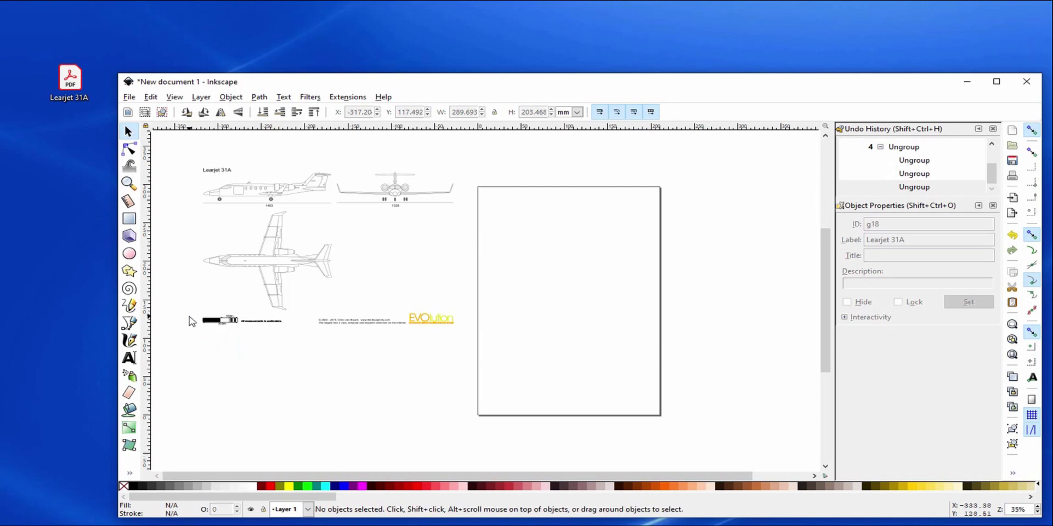
# Step: Delete the scale bar and the copyright and EVOlution text below the drawings
pyautogui.moveTo(189, 312); pyautogui.dragTo(289, 328)
pyautogui.press('Delete')
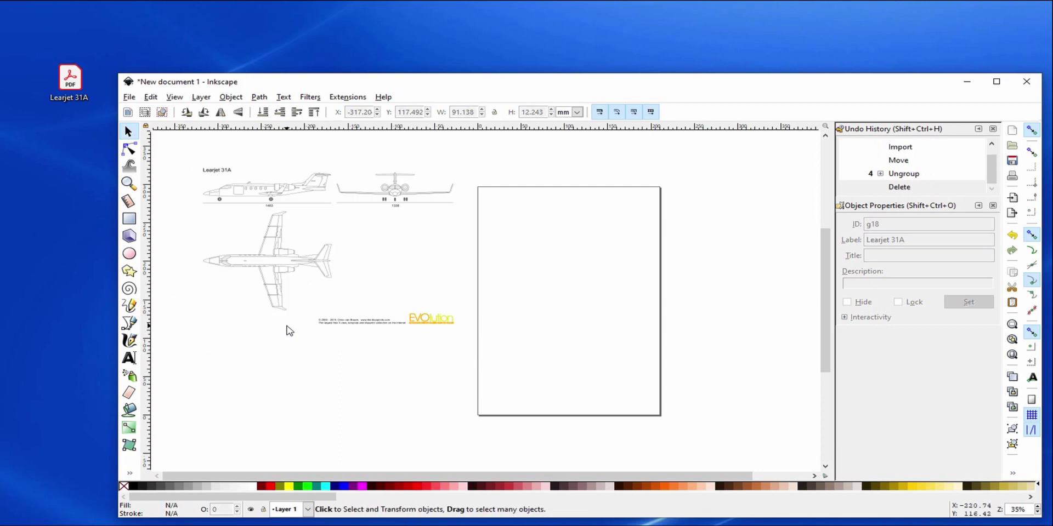
pyautogui.moveTo(310, 310); pyautogui.dragTo(466, 336)
pyautogui.press('Delete')
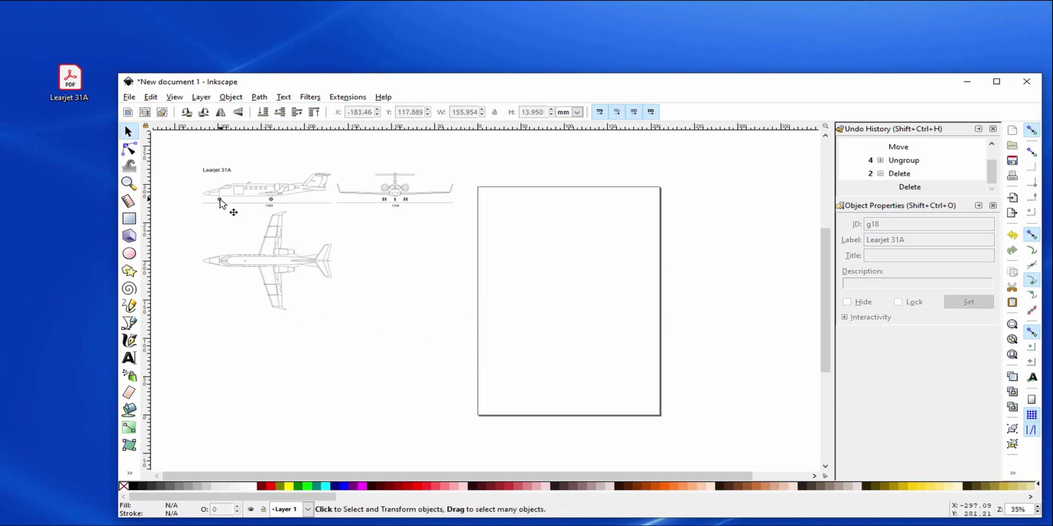
# Step: Delete the Learjet 31A title and the 1483 and 1336 dimension labels
pyautogui.scroll(2, 230, 212)
pyautogui.scroll(3, 288, 286)
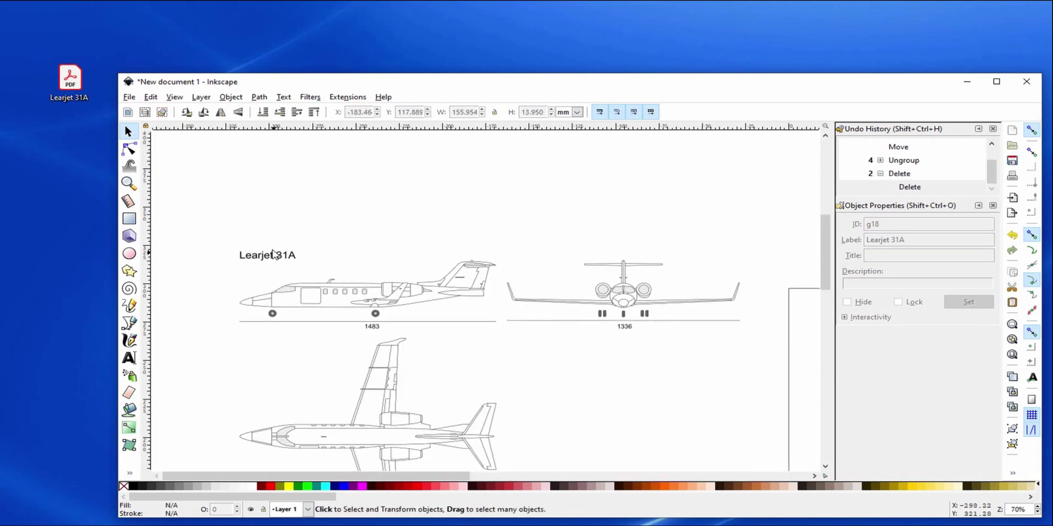
pyautogui.click(254, 261)
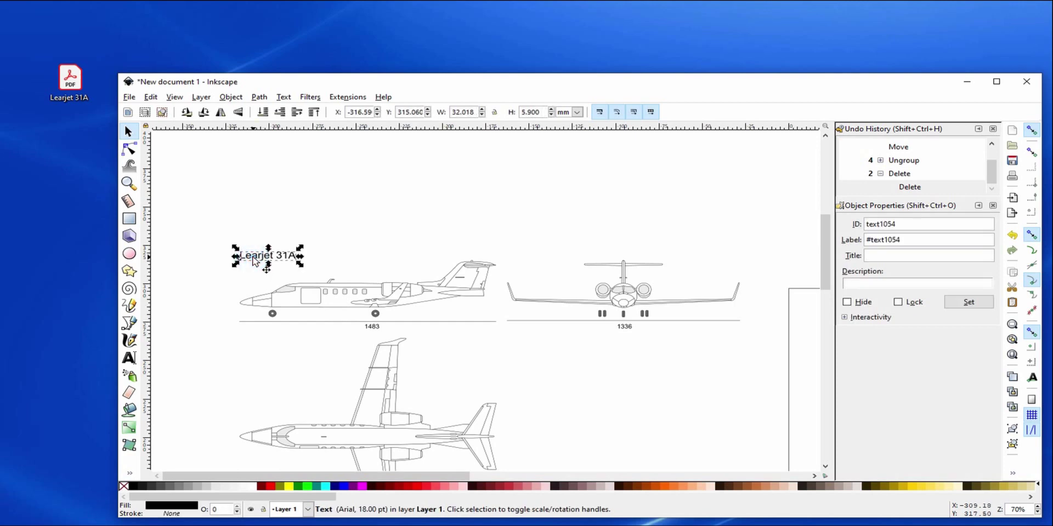
pyautogui.press('Delete')
pyautogui.click(368, 329)
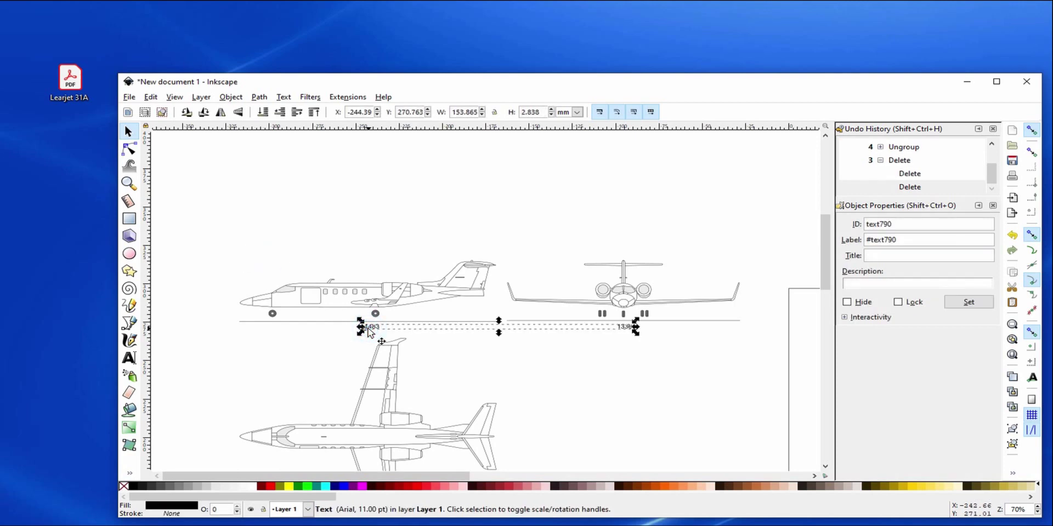
pyautogui.press('Delete')
# Step: Delete the ground lines under the side and front views, then recentre the jet drawings
pyautogui.click(363, 321)
pyautogui.press('Delete')
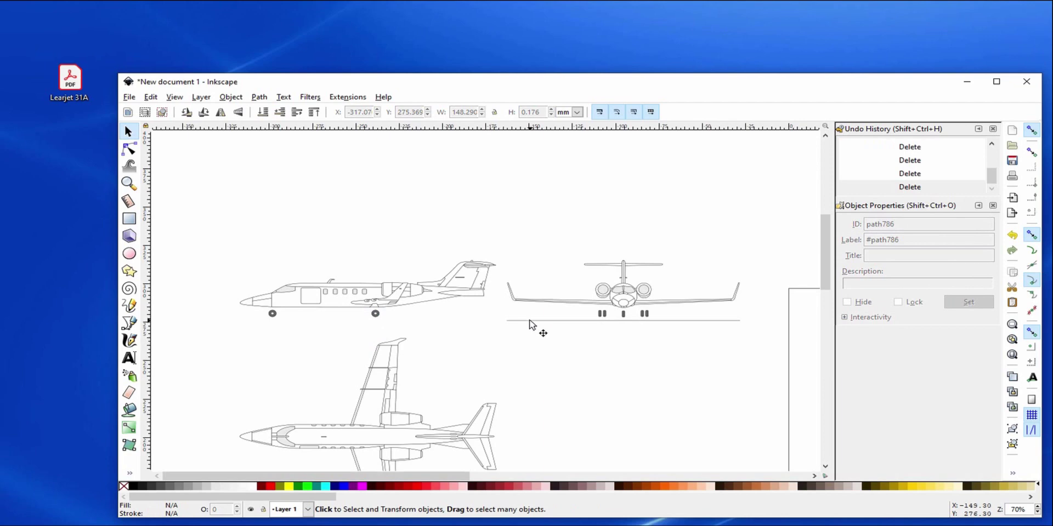
pyautogui.click(530, 322)
pyautogui.press('Delete')
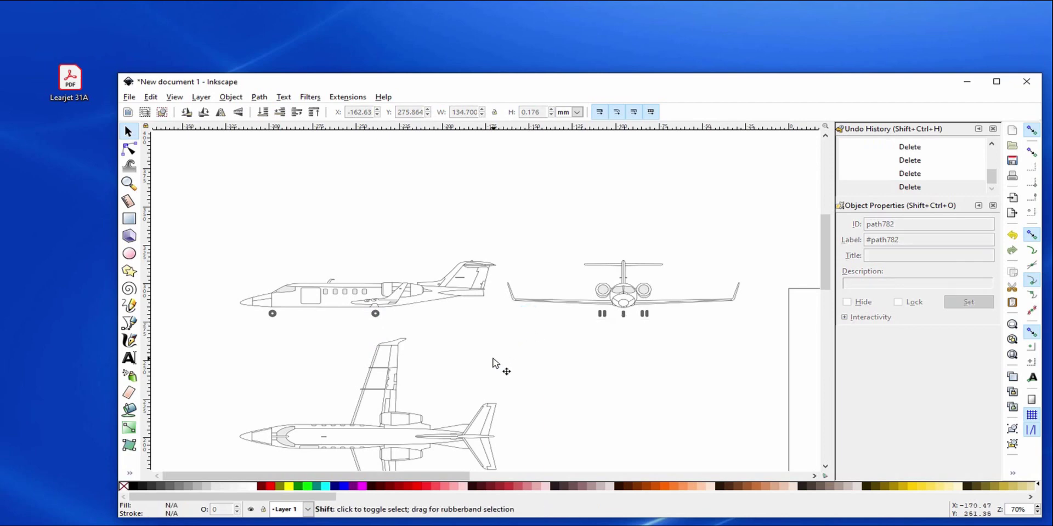
pyautogui.hscroll(1, 492, 362)
pyautogui.scroll(-2, 487, 365)
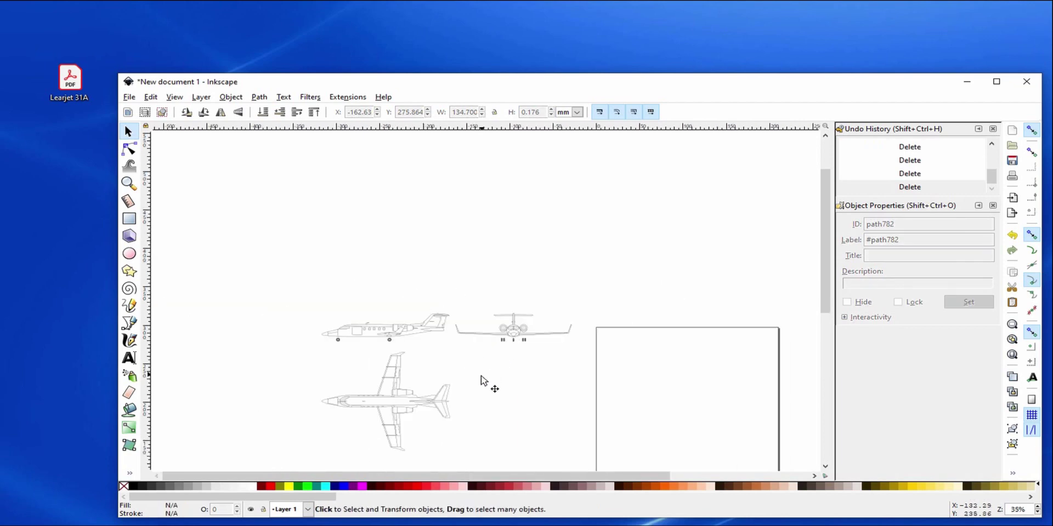
pyautogui.scroll(-1, 456, 329)
pyautogui.scroll(3, 448, 323)
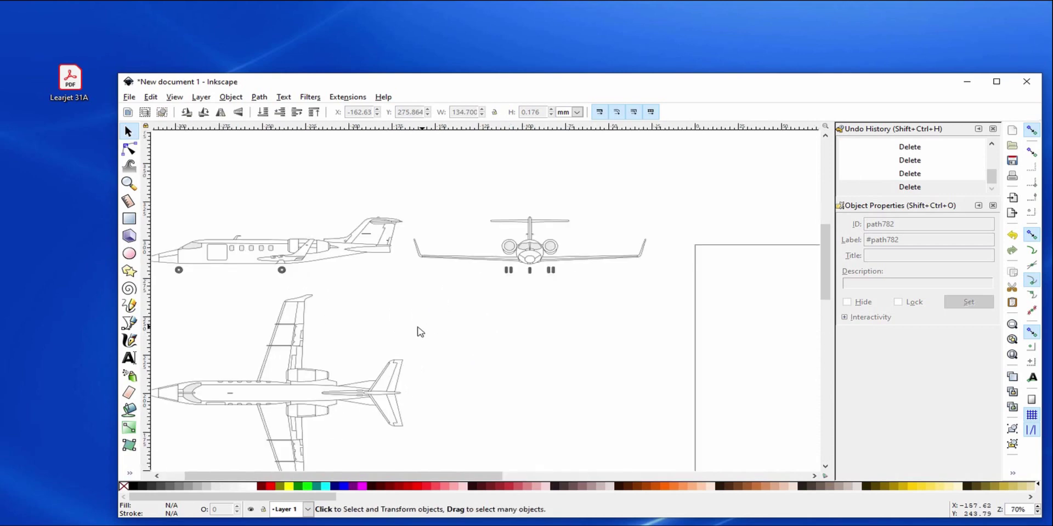
pyautogui.moveTo(420, 332); pyautogui.dragTo(487, 312)
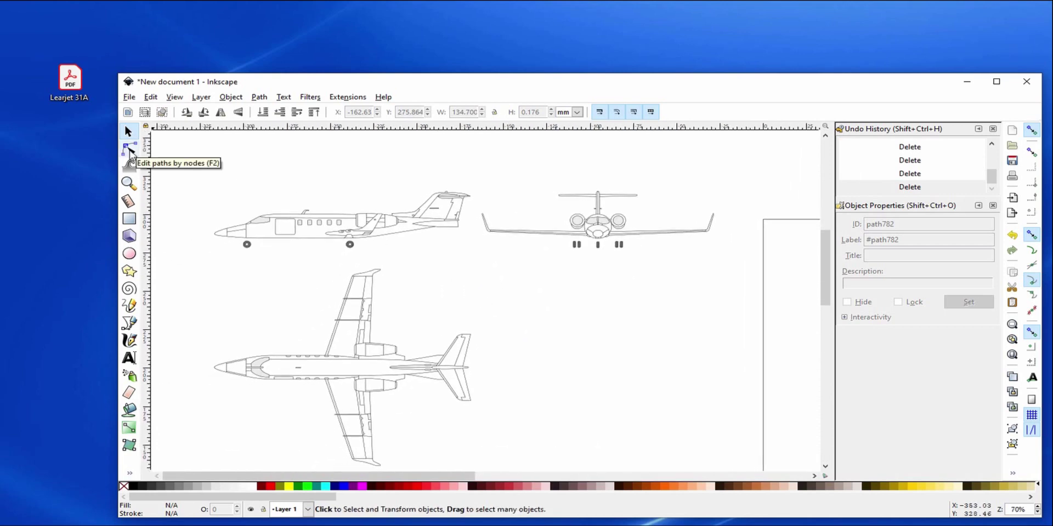
# Step: Switch to the Node tool and zoom out so all three jets and the page are visible
pyautogui.click(130, 149)
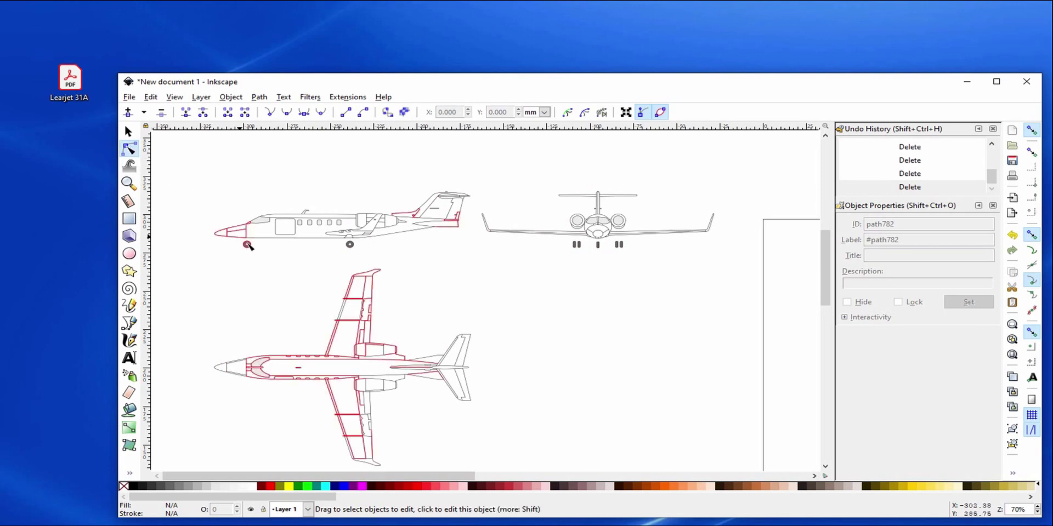
pyautogui.scroll(-2, 241, 240)
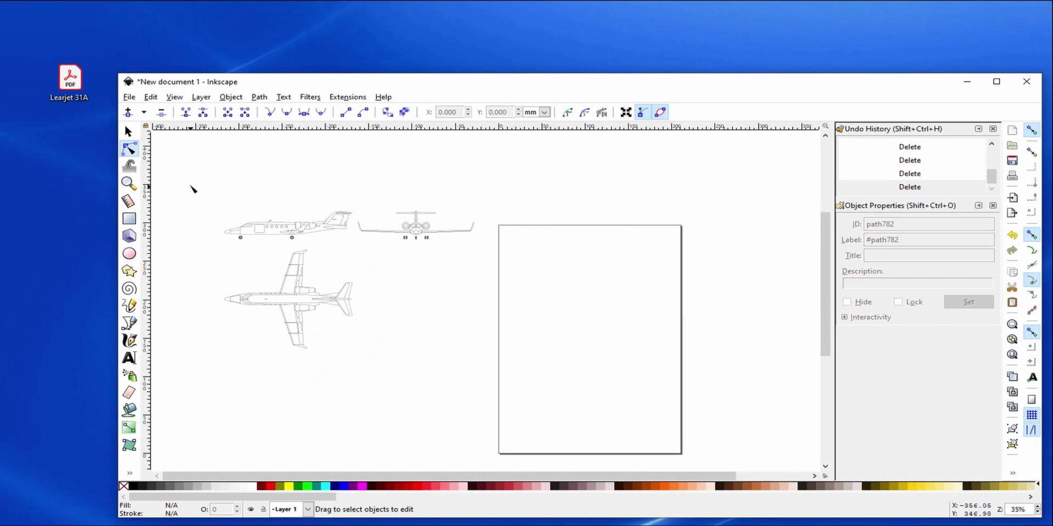
pyautogui.moveTo(185, 180); pyautogui.dragTo(207, 255)
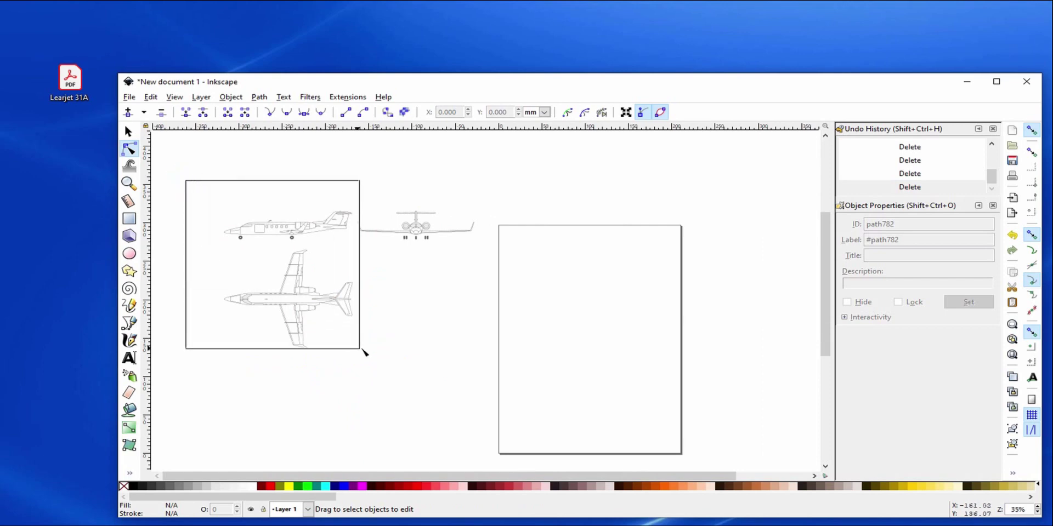
# Step: Select the side and front views' nodes and delete them, keeping only the top view
pyautogui.moveTo(362, 351); pyautogui.dragTo(499, 371)
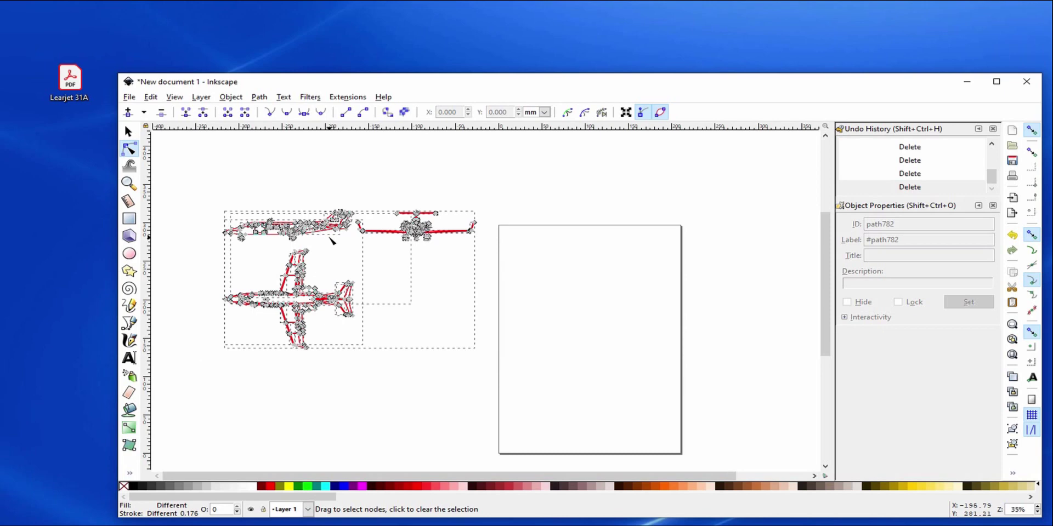
pyautogui.scroll(3, 340, 239)
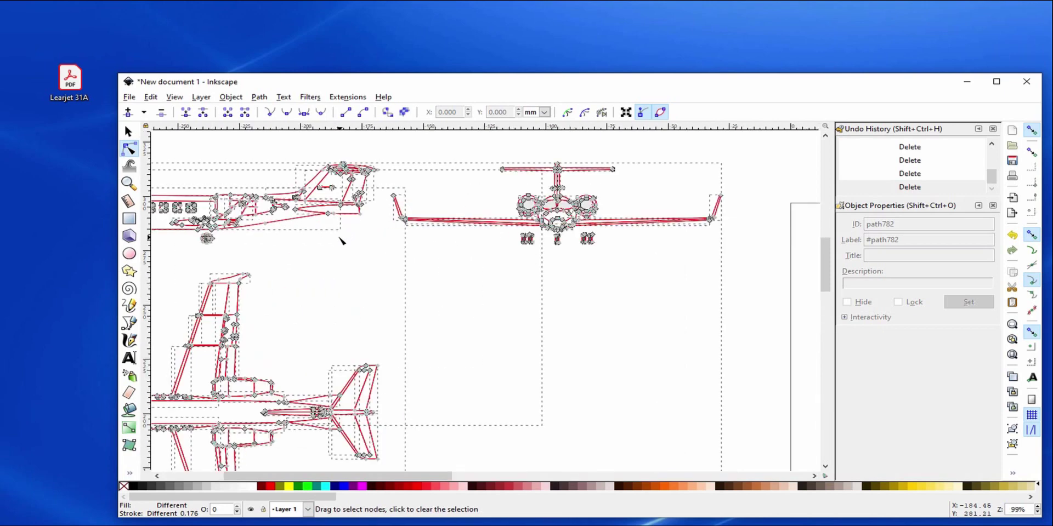
pyautogui.moveTo(340, 239); pyautogui.dragTo(413, 286)
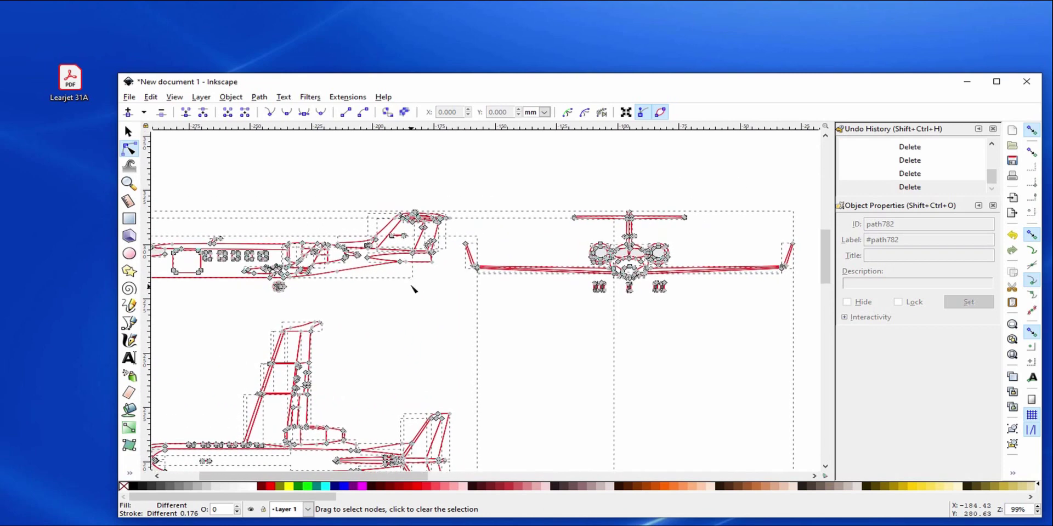
pyautogui.scroll(-1, 413, 286)
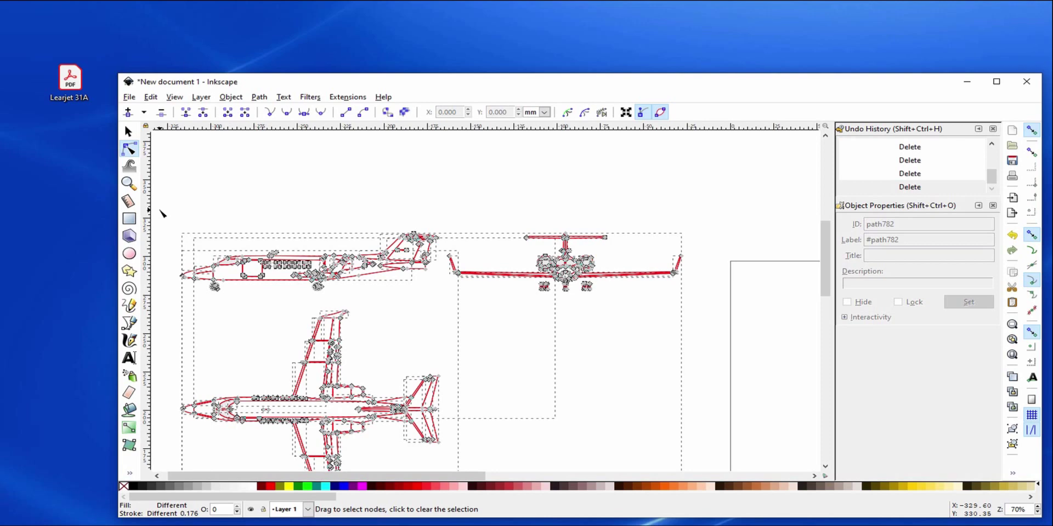
pyautogui.moveTo(160, 210); pyautogui.dragTo(701, 303)
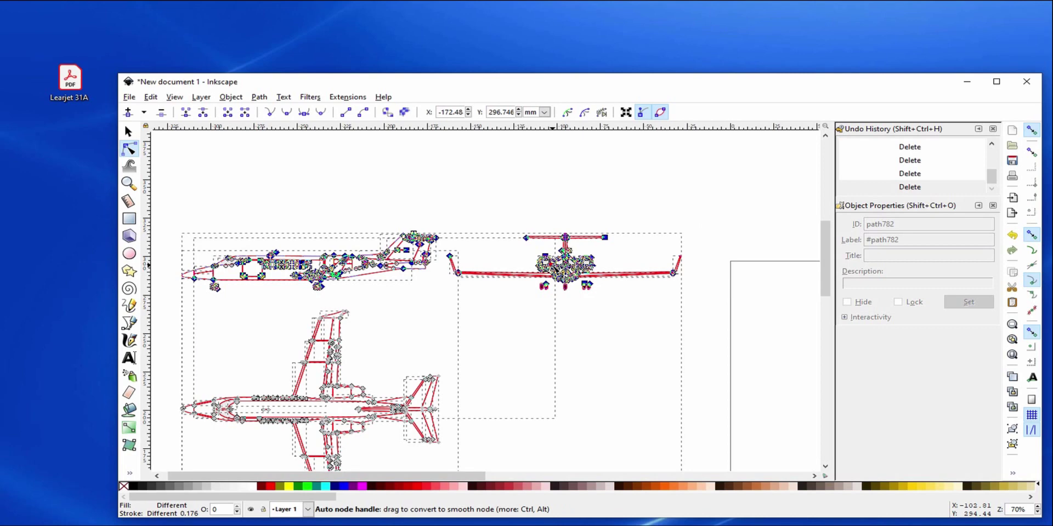
pyautogui.press('Delete')
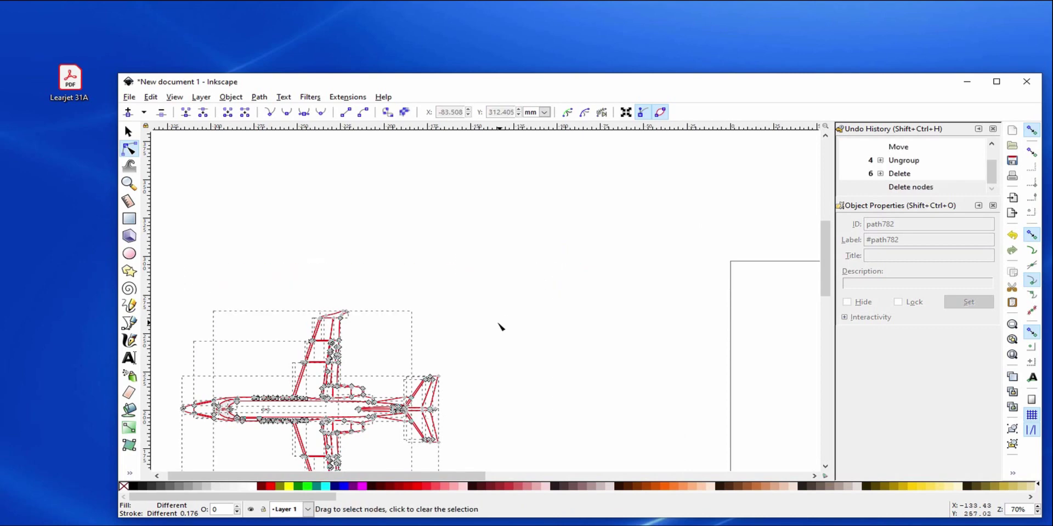
pyautogui.moveTo(465, 342); pyautogui.dragTo(549, 202)
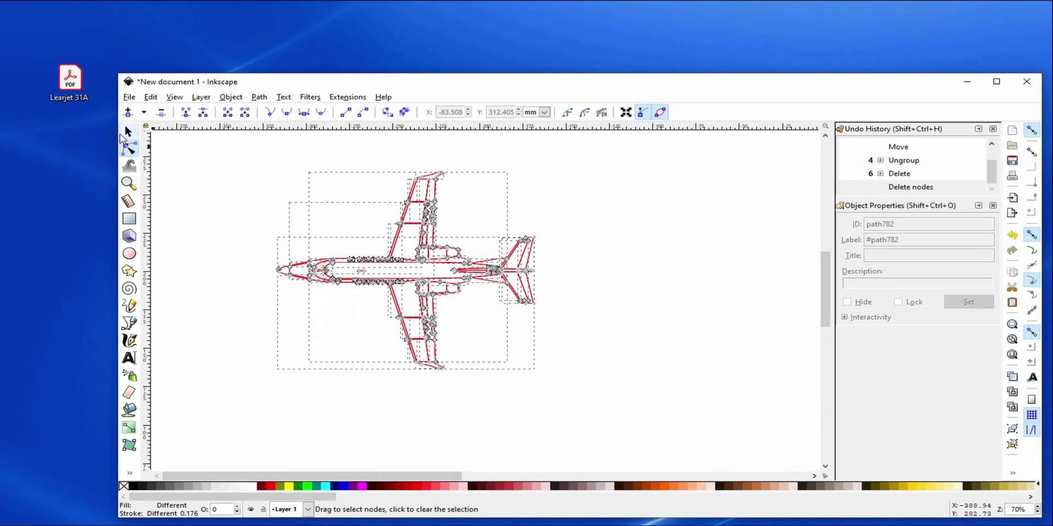
# Step: Select all paths of the top-view jet and group them into one 91-object group
pyautogui.click(128, 132)
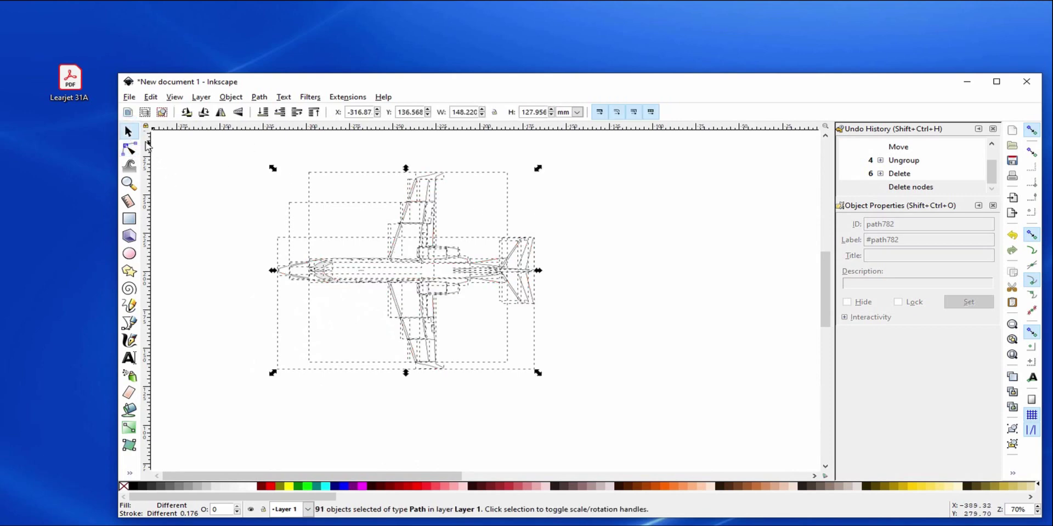
pyautogui.moveTo(225, 141); pyautogui.dragTo(660, 419)
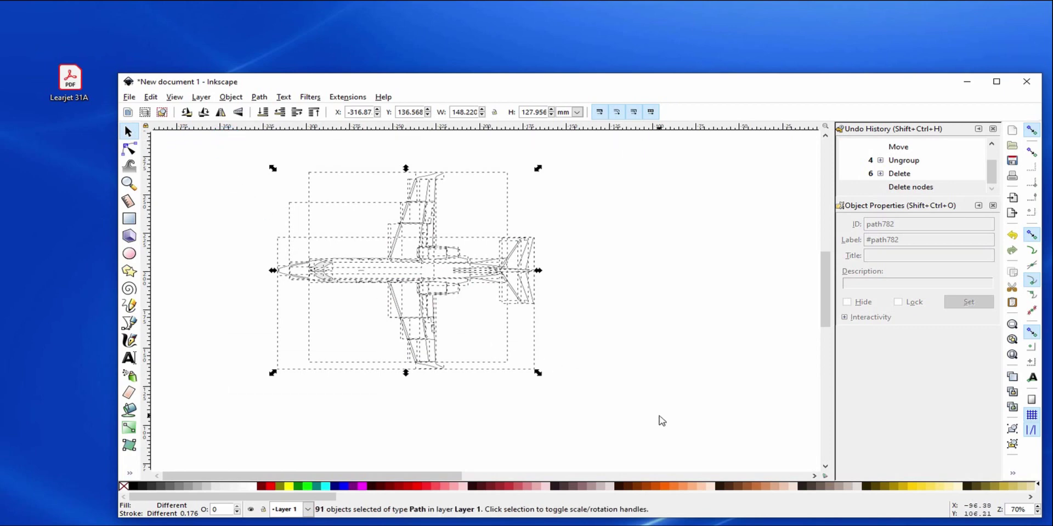
pyautogui.click(239, 100)
pyautogui.click(251, 178)
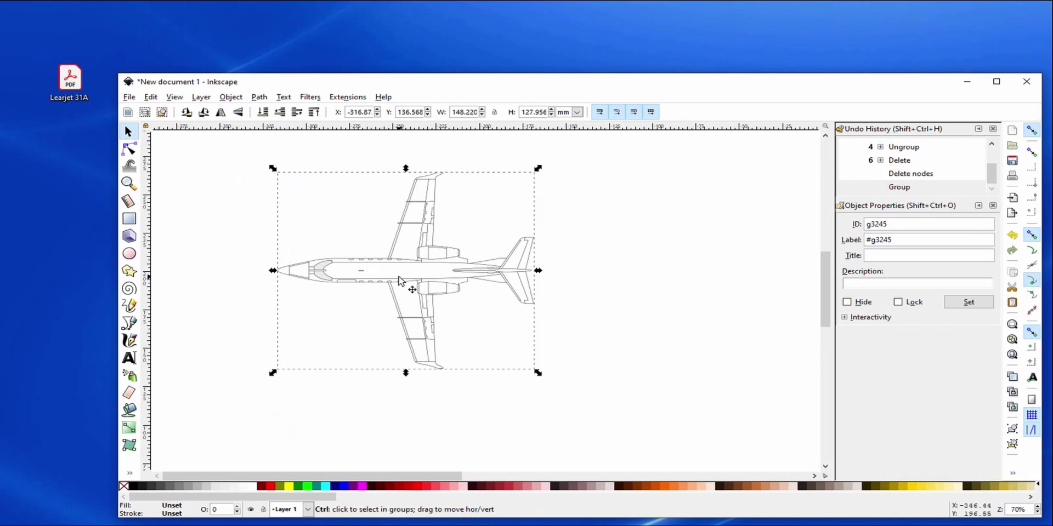
pyautogui.keyDown('ctrl'); pyautogui.scroll(9, 400, 280); pyautogui.keyUp('ctrl')
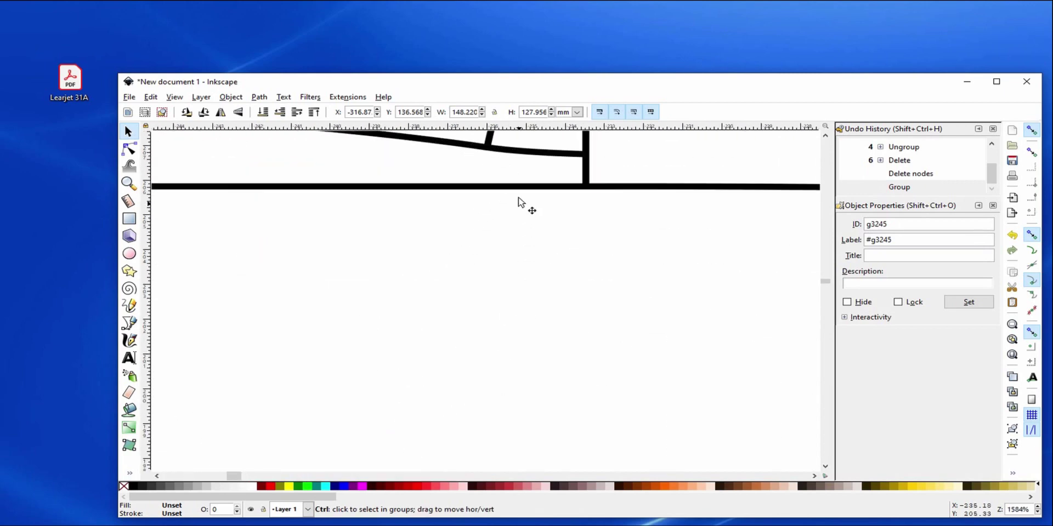
pyautogui.scroll(6, 510, 282)
pyautogui.keyDown('ctrl'); pyautogui.scroll(4, 519, 283); pyautogui.keyUp('ctrl')
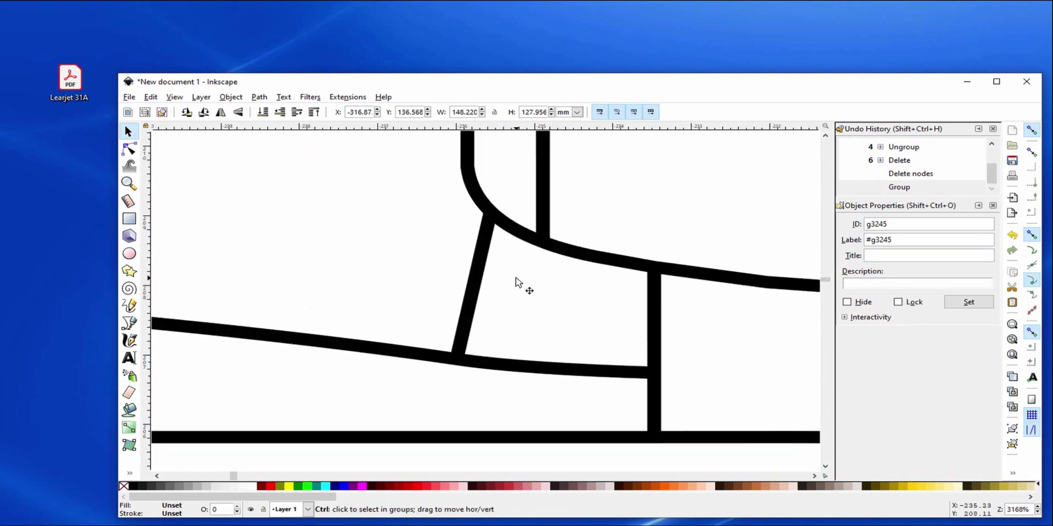
pyautogui.keyDown('ctrl'); pyautogui.scroll(-1, 519, 284); pyautogui.keyUp('ctrl')
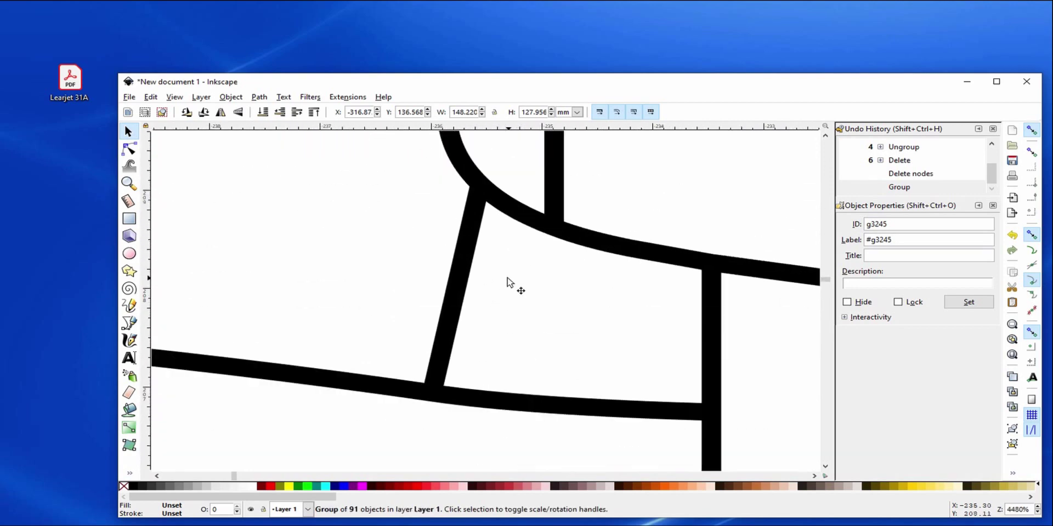
# Step: Recentre the grouped top-view jet in the view
pyautogui.click(129, 148)
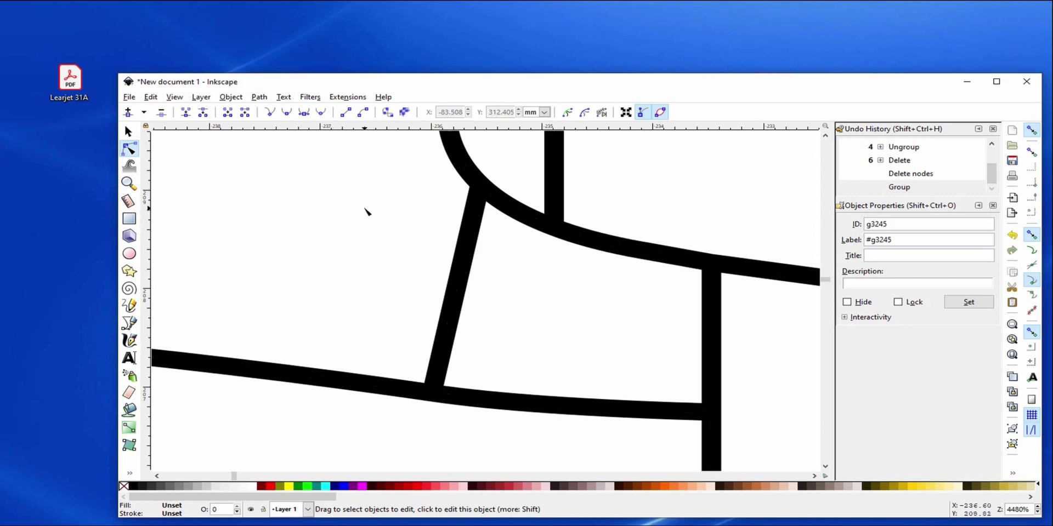
pyautogui.scroll(-12, 366, 211)
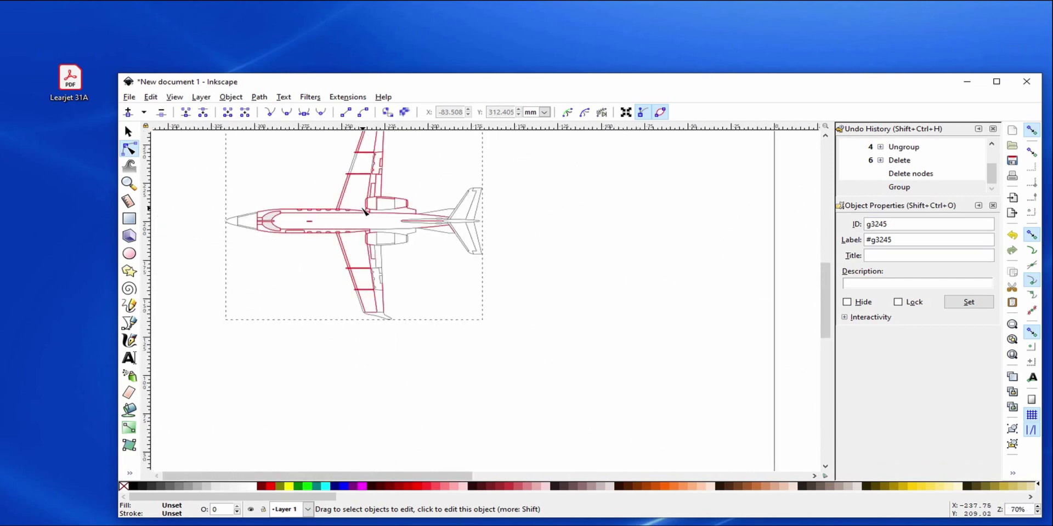
pyautogui.moveTo(365, 211); pyautogui.dragTo(460, 221)
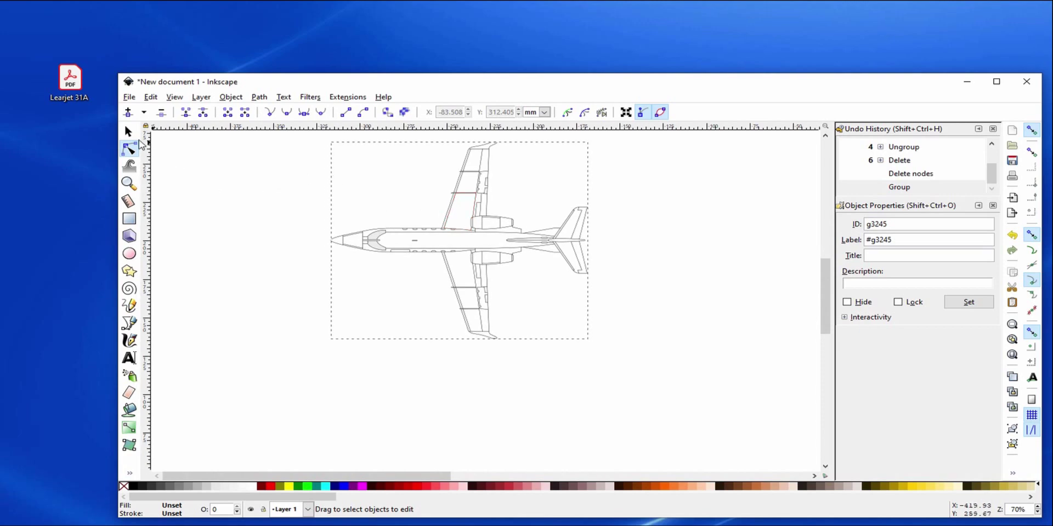
pyautogui.click(127, 132)
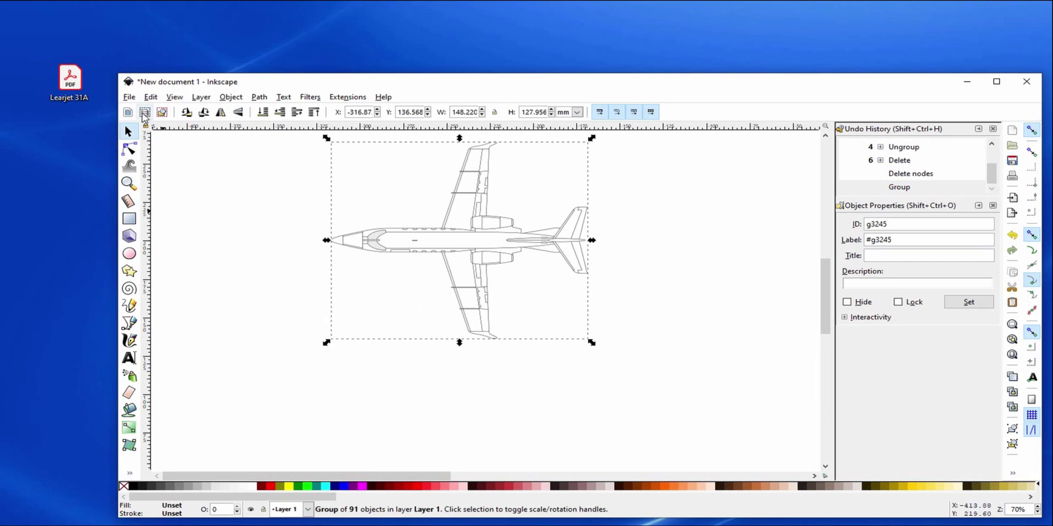
# Step: Make a 560 × 483 bitmap copy of the jet group and move it below the original outline
pyautogui.click(150, 97)
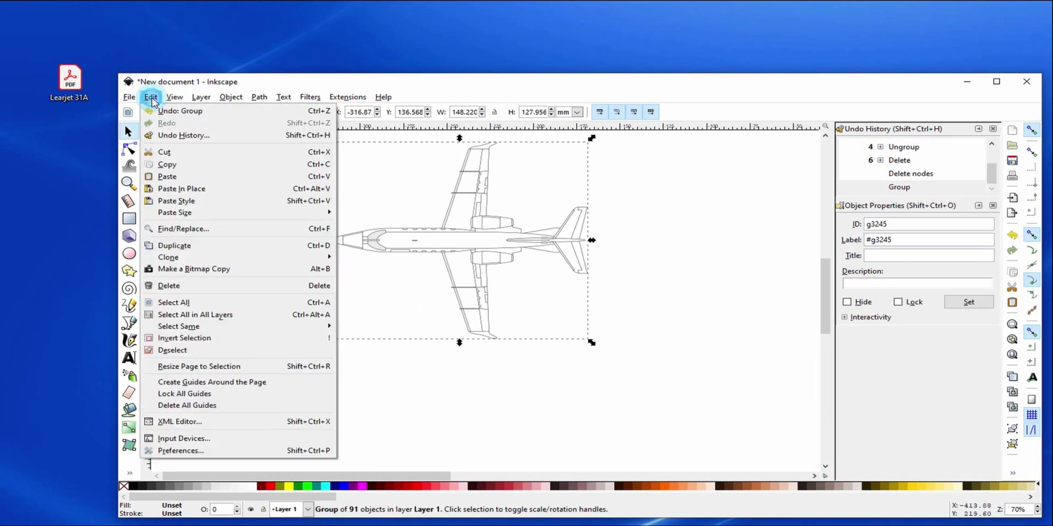
pyautogui.click(193, 271)
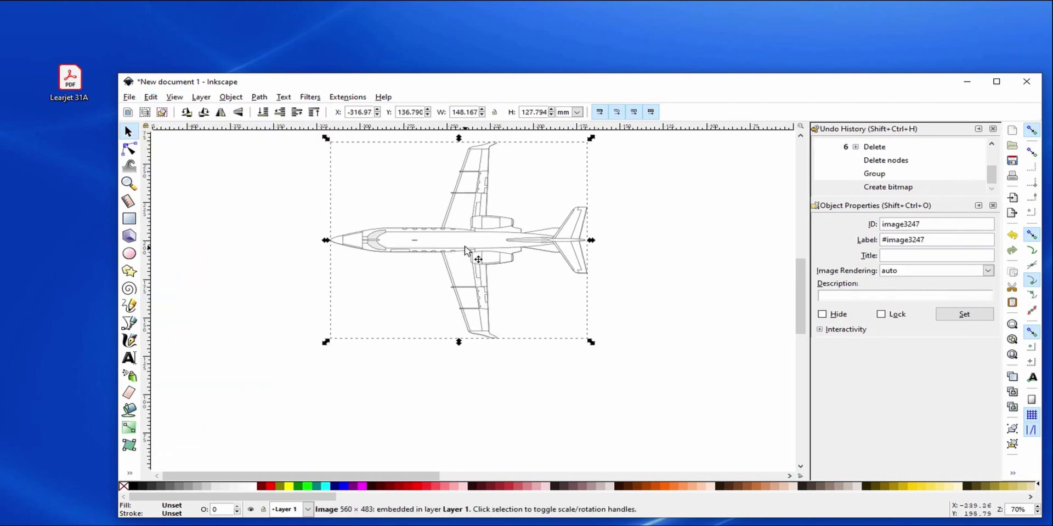
pyautogui.moveTo(468, 241); pyautogui.dragTo(464, 472)
pyautogui.scroll(-2, 472, 236)
pyautogui.scroll(-1, 472, 210)
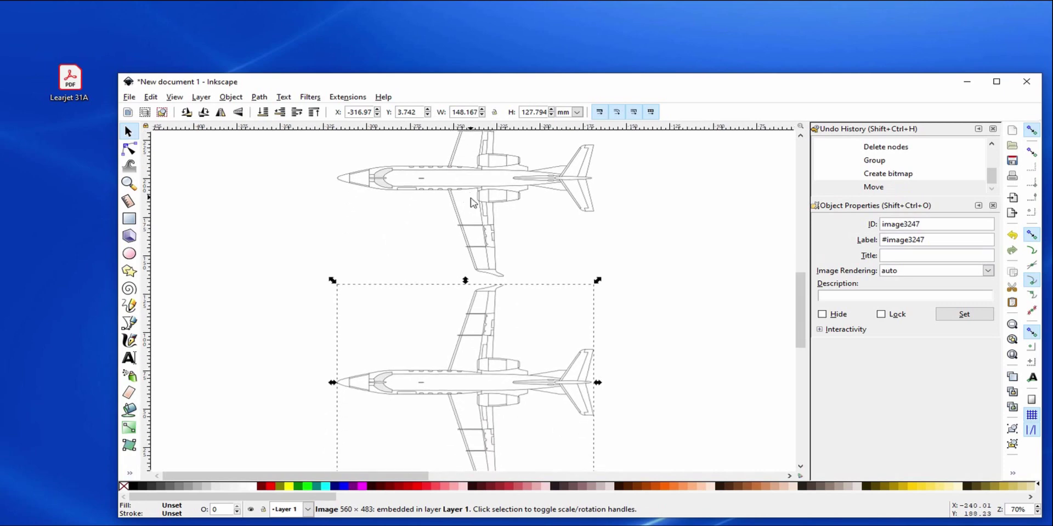
pyautogui.keyDown('ctrl'); pyautogui.scroll(8, 477, 196); pyautogui.keyUp('ctrl')
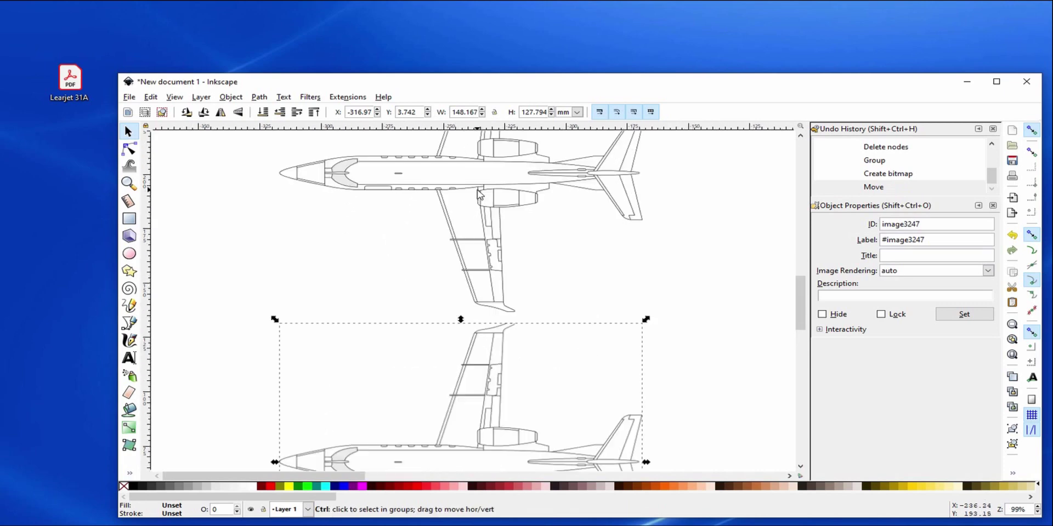
pyautogui.keyDown('ctrl'); pyautogui.scroll(2, 479, 192); pyautogui.keyUp('ctrl')
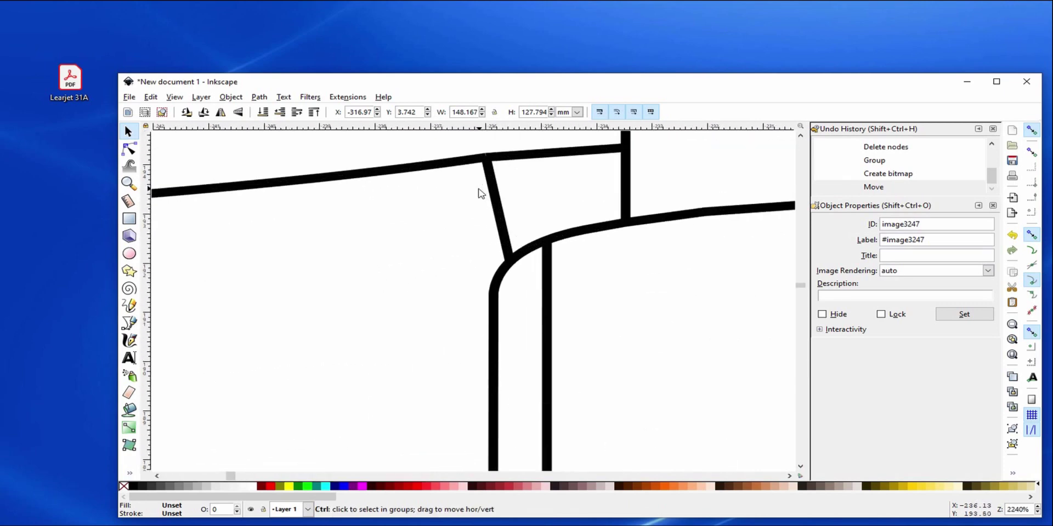
pyautogui.keyDown('ctrl'); pyautogui.scroll(-10, 479, 192); pyautogui.keyUp('ctrl')
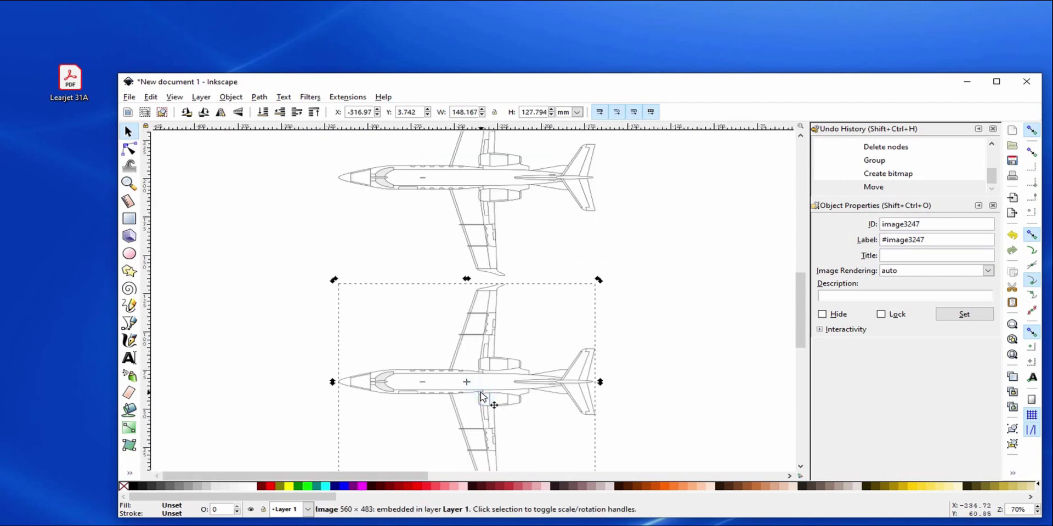
pyautogui.keyDown('ctrl'); pyautogui.scroll(5, 479, 394); pyautogui.keyUp('ctrl')
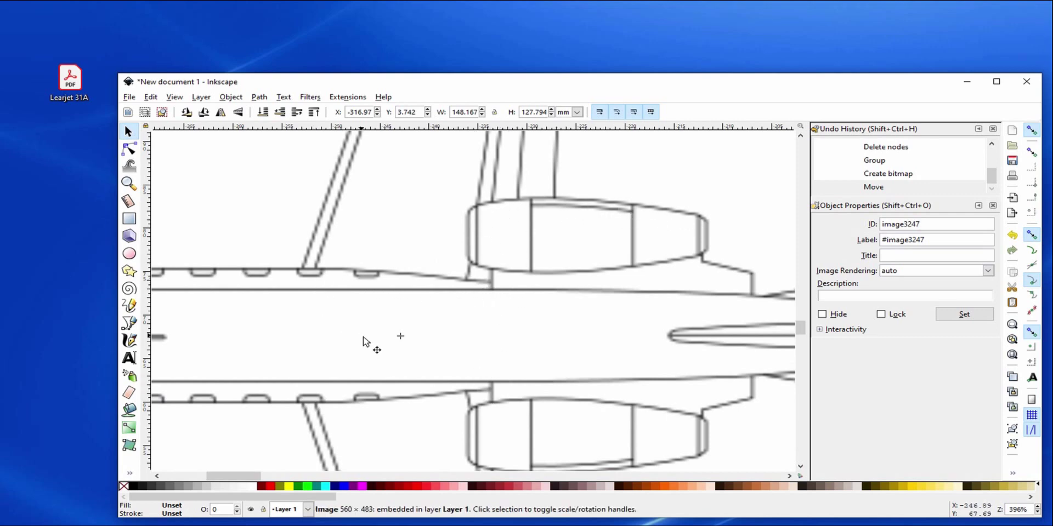
pyautogui.keyDown('ctrl'); pyautogui.scroll(-5, 379, 340); pyautogui.keyUp('ctrl')
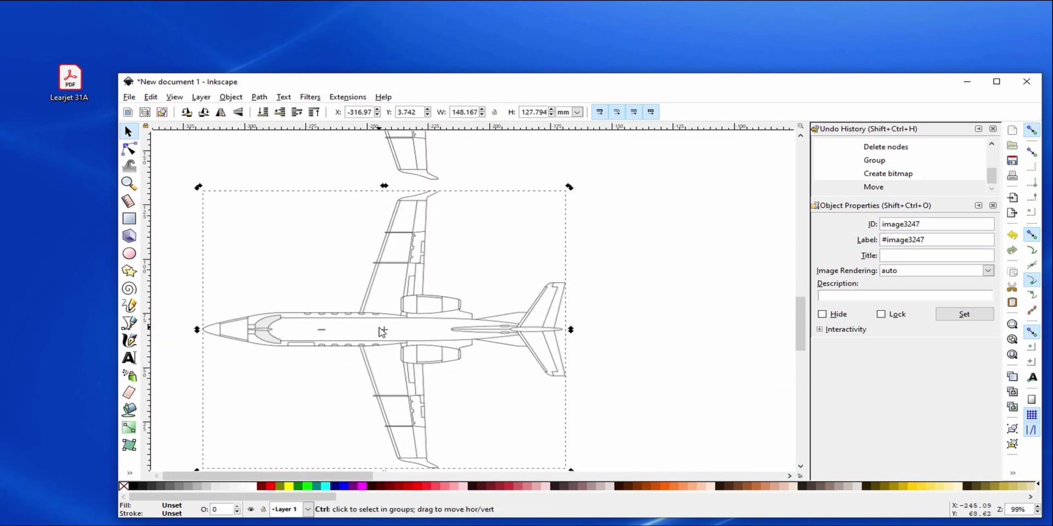
pyautogui.click(259, 97)
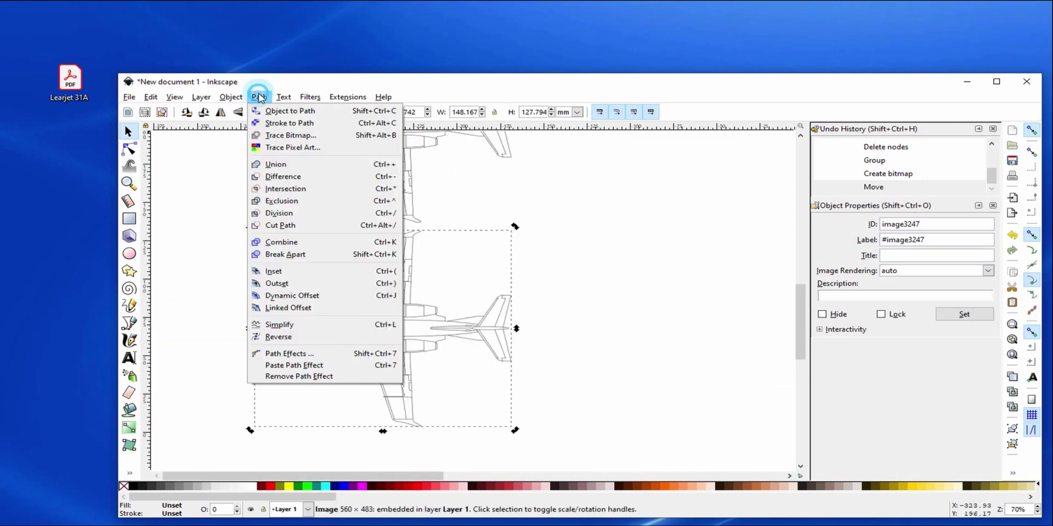
# Step: Trace the bitmap jet with edge detection at threshold 0.001, then close the Trace Bitmap dialog
pyautogui.click(269, 138)
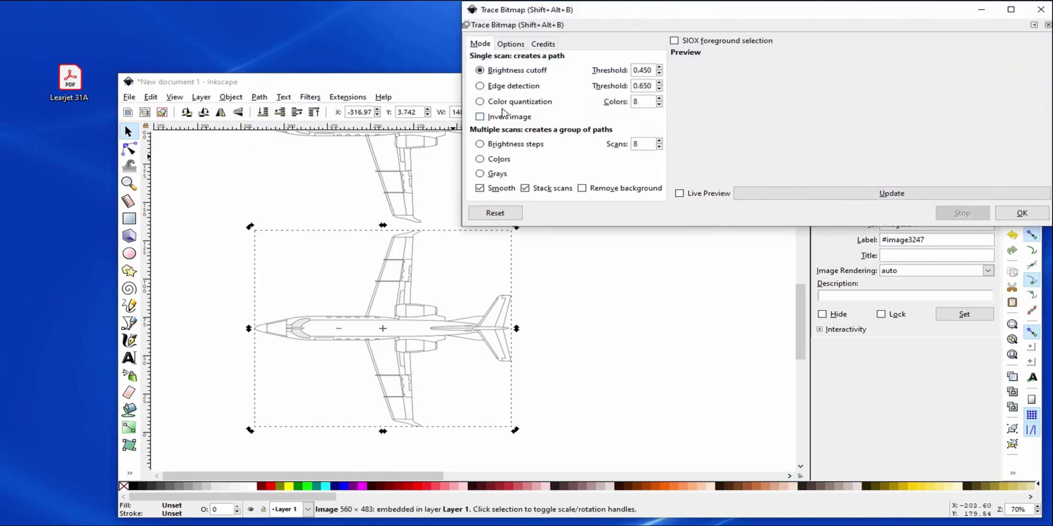
pyautogui.click(480, 86)
pyautogui.moveTo(638, 85); pyautogui.dragTo(653, 85)
pyautogui.click(660, 162)
pyautogui.click(679, 194)
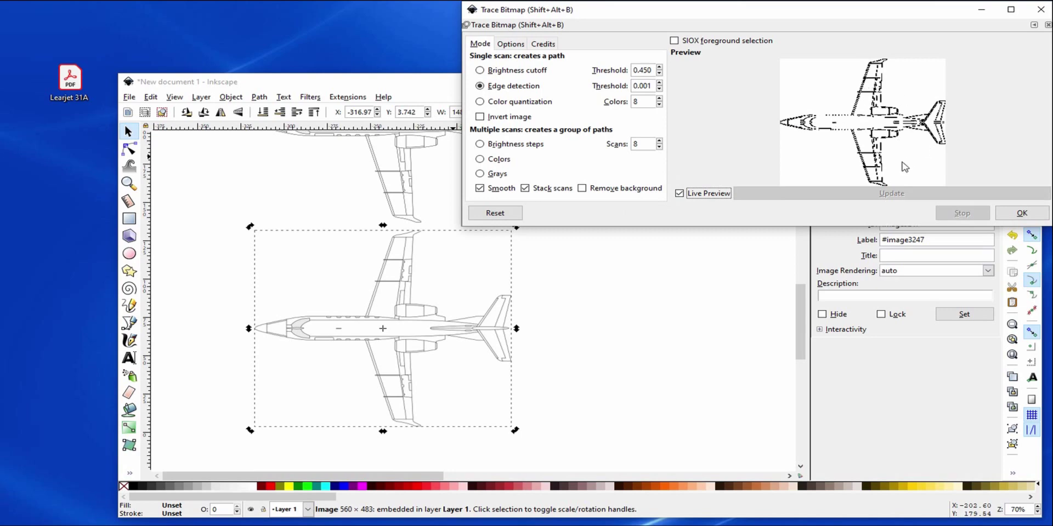
pyautogui.click(1022, 213)
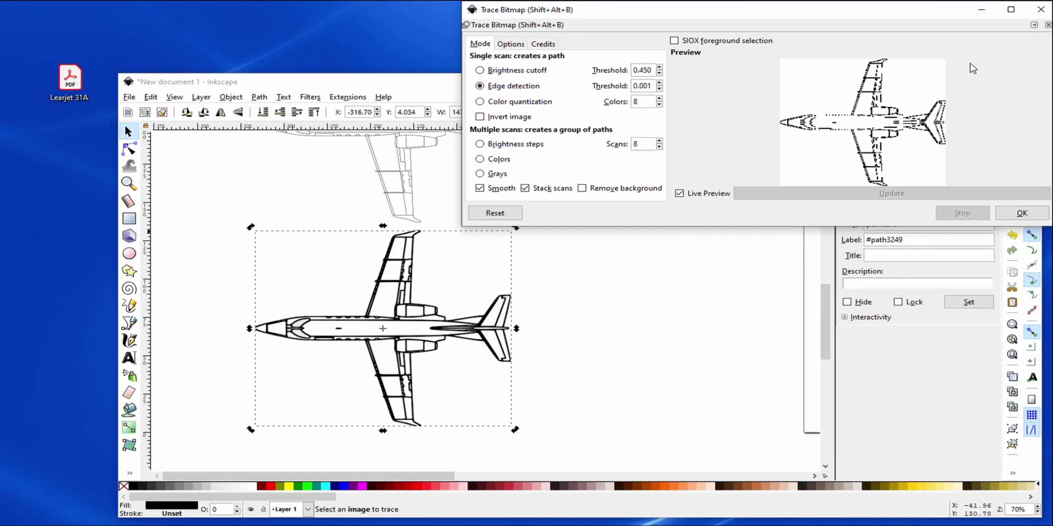
pyautogui.click(1040, 10)
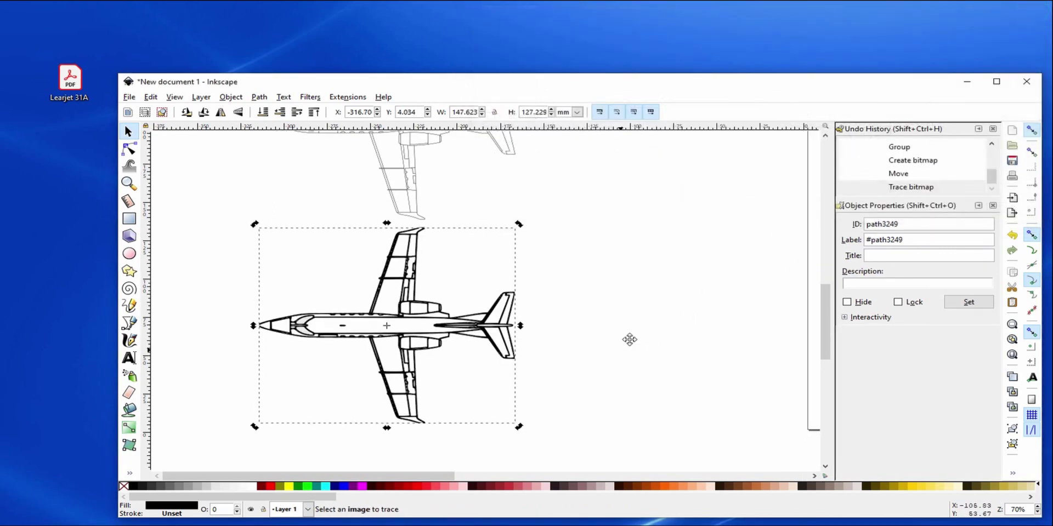
# Step: Drag traced path3249 below the faint bitmap, zoom in to check its lines, then zoom back out
pyautogui.moveTo(629, 340); pyautogui.dragTo(677, 228)
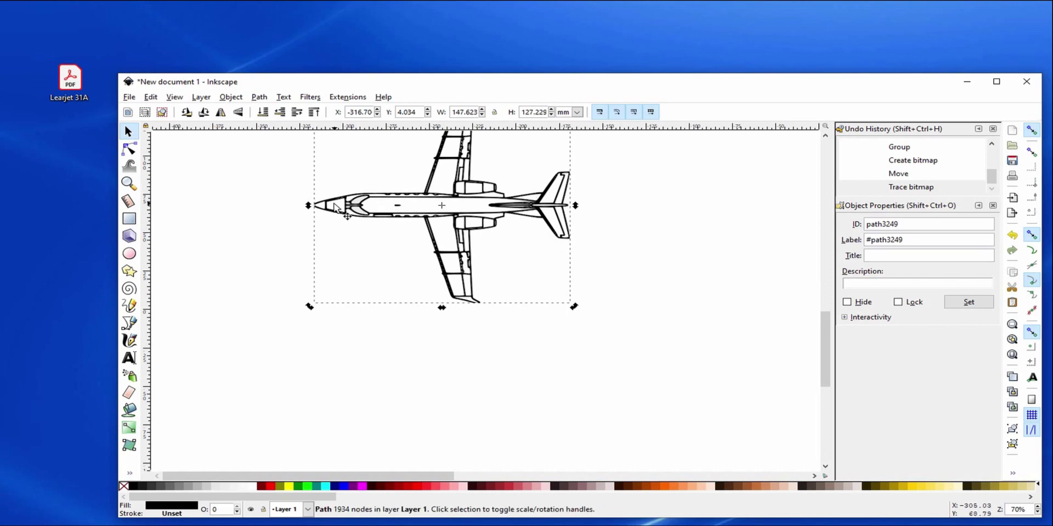
pyautogui.moveTo(333, 204)
pyautogui.mouseDown()
pyautogui.moveTo(331, 361)
pyautogui.moveTo(227, 359)
pyautogui.moveTo(250, 357)
pyautogui.mouseUp()
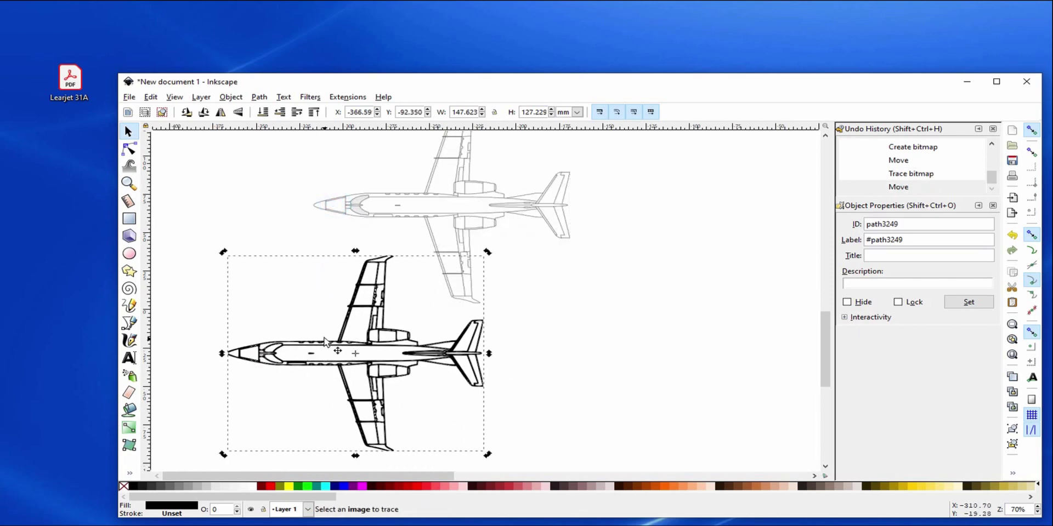
pyautogui.scroll(3, 337, 324)
pyautogui.scroll(2, 338, 324)
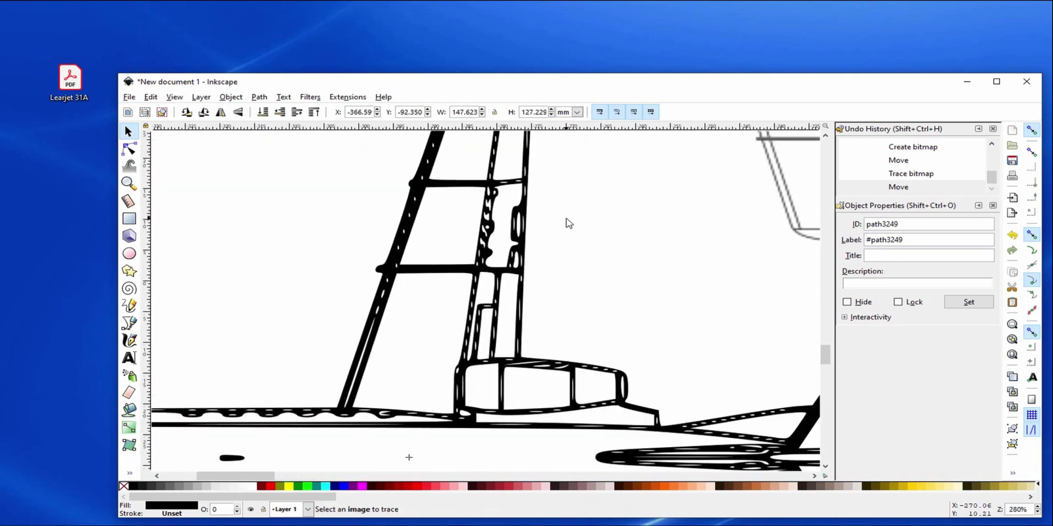
pyautogui.scroll(1, 444, 277)
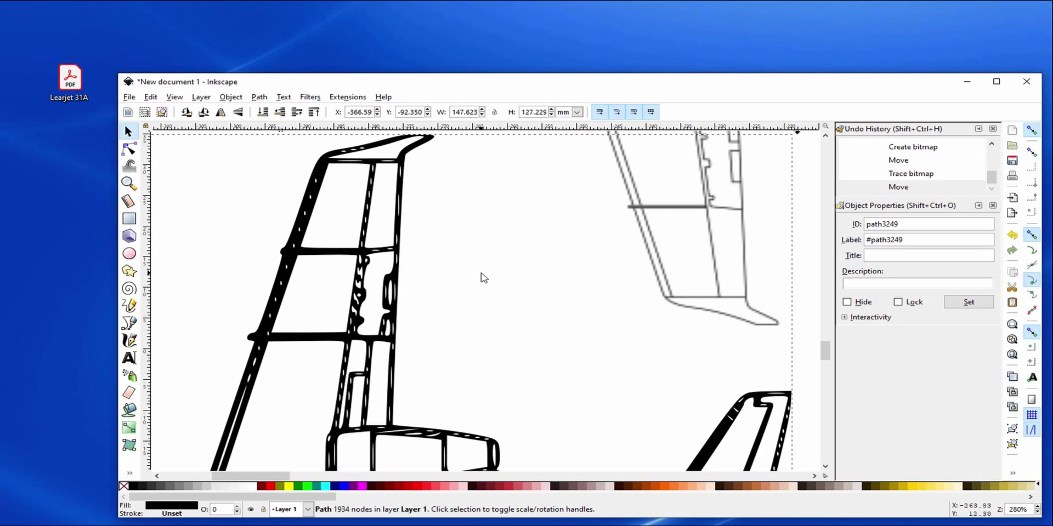
pyautogui.scroll(-5, 483, 277)
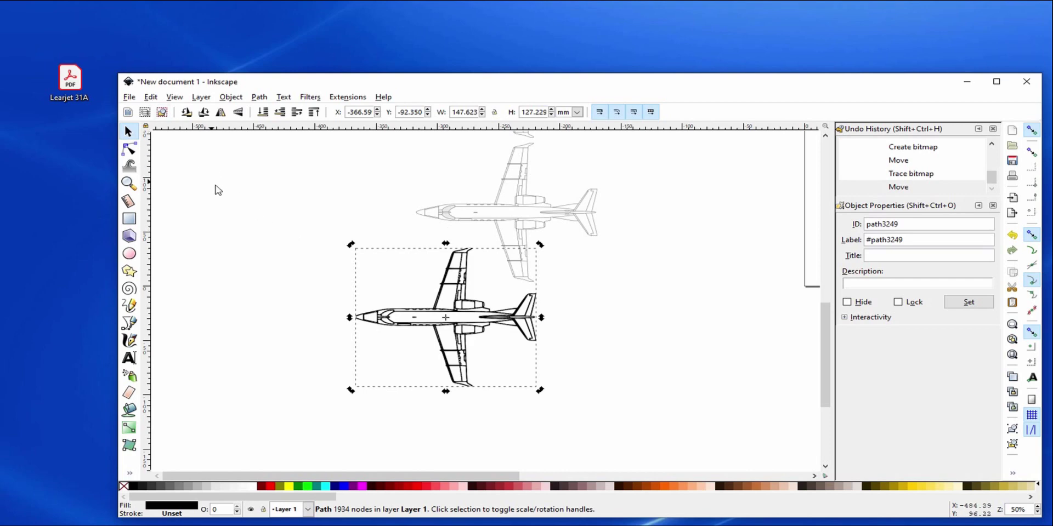
# Step: Delete traced path3249 and the pulled-out bitmap copy, then select the remaining jet group
pyautogui.rightClick(373, 318)
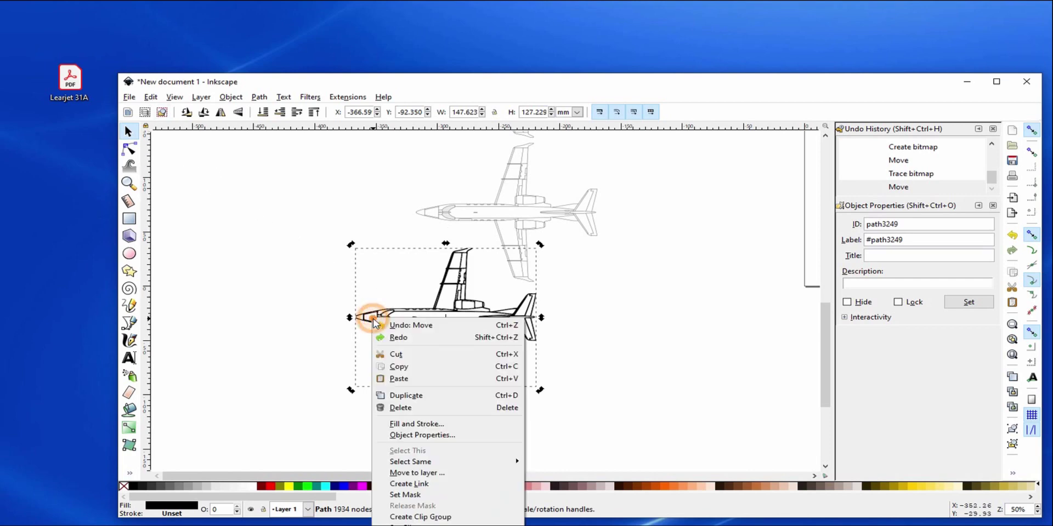
pyautogui.click(402, 408)
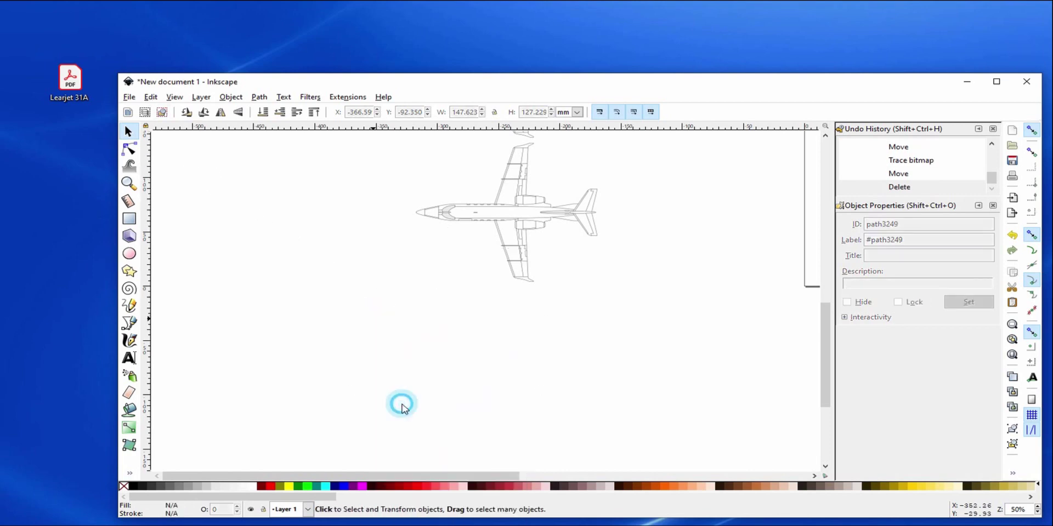
pyautogui.rightClick(453, 218)
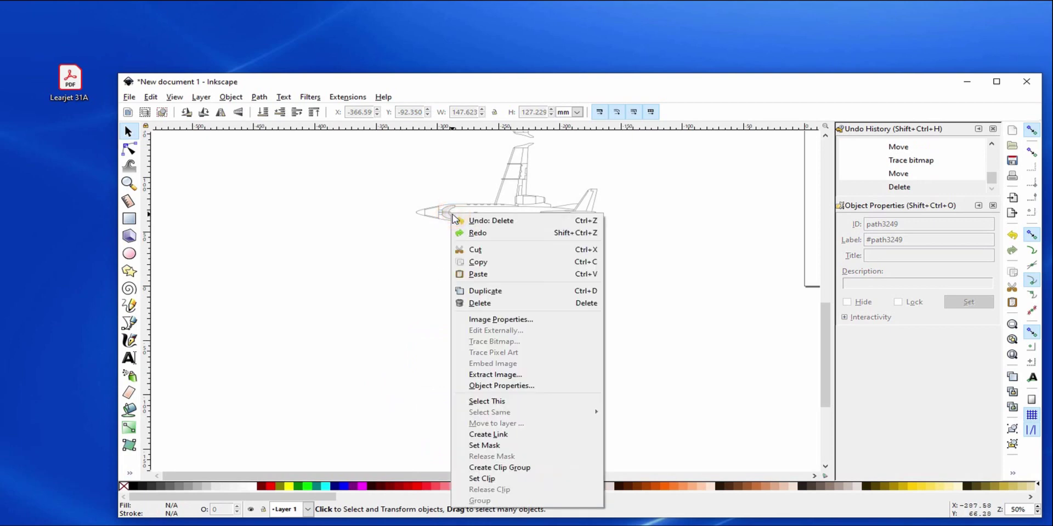
pyautogui.click(475, 305)
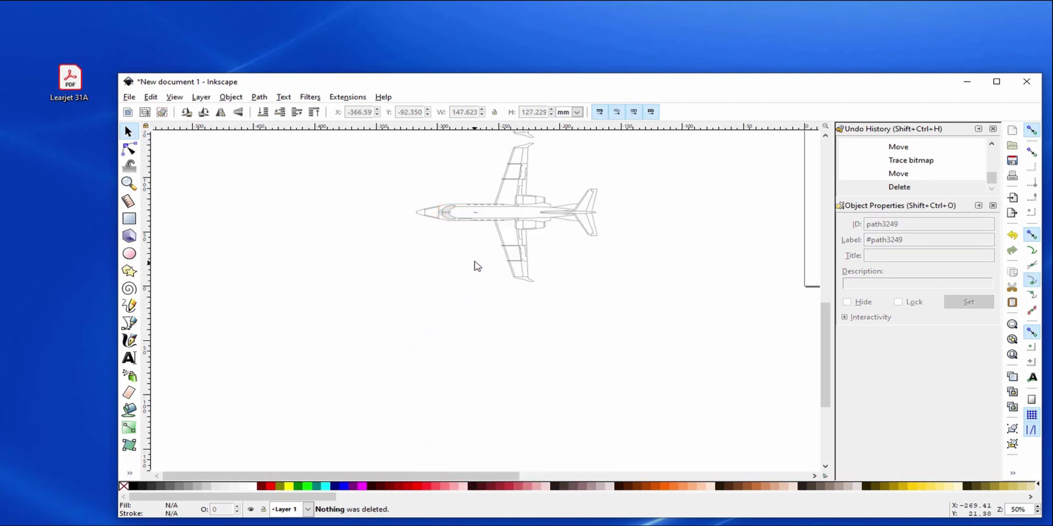
pyautogui.moveTo(475, 266); pyautogui.dragTo(473, 324)
pyautogui.click(466, 288)
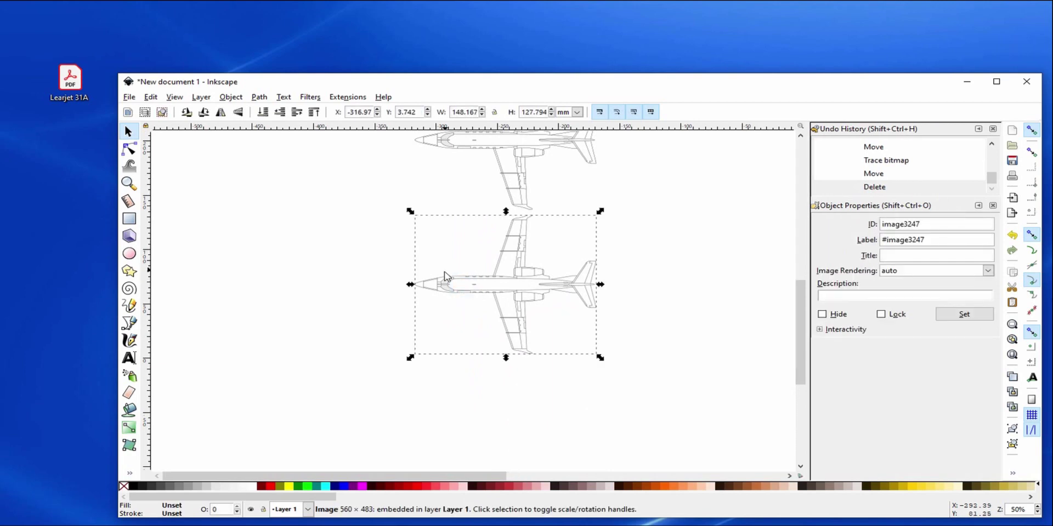
pyautogui.rightClick(439, 286)
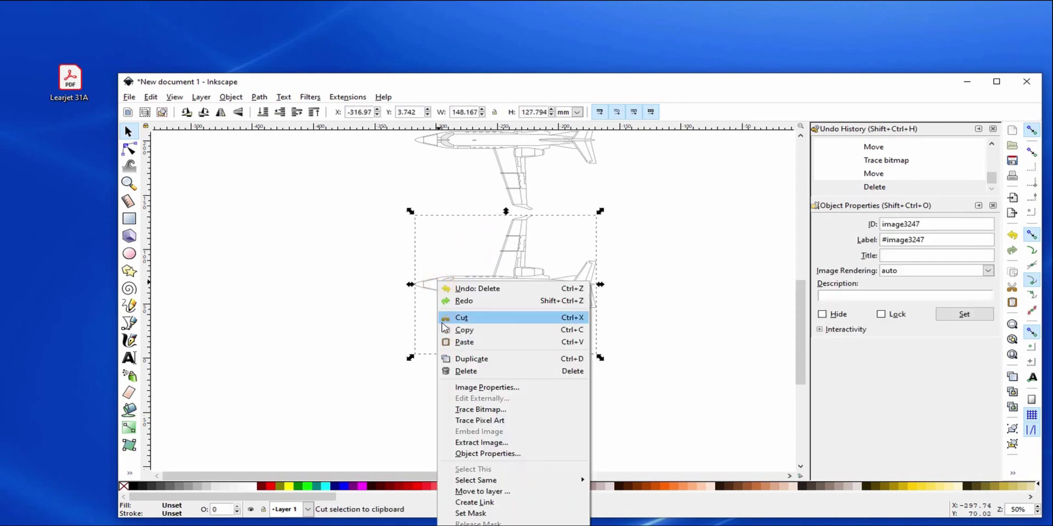
pyautogui.click(464, 371)
pyautogui.scroll(5, 470, 347)
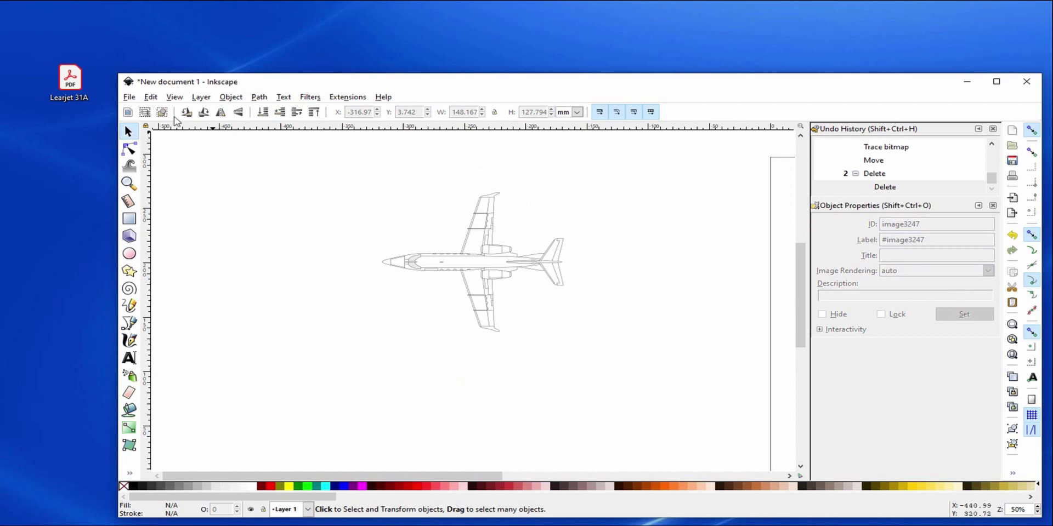
pyautogui.click(430, 272)
# Step: Set export and bitmap-copy resolutions to 1200 dpi, then make a bitmap copy of the jet
pyautogui.click(151, 99)
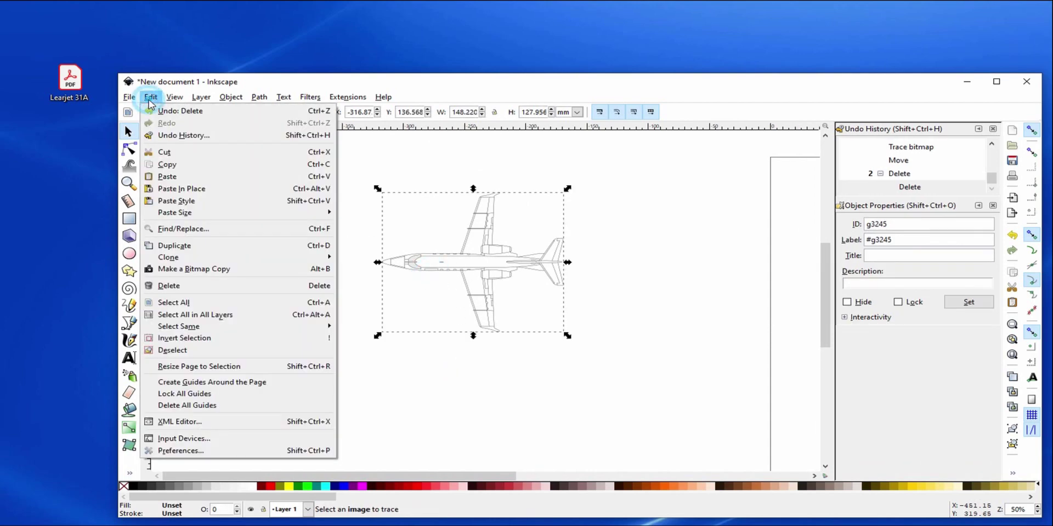
pyautogui.click(176, 448)
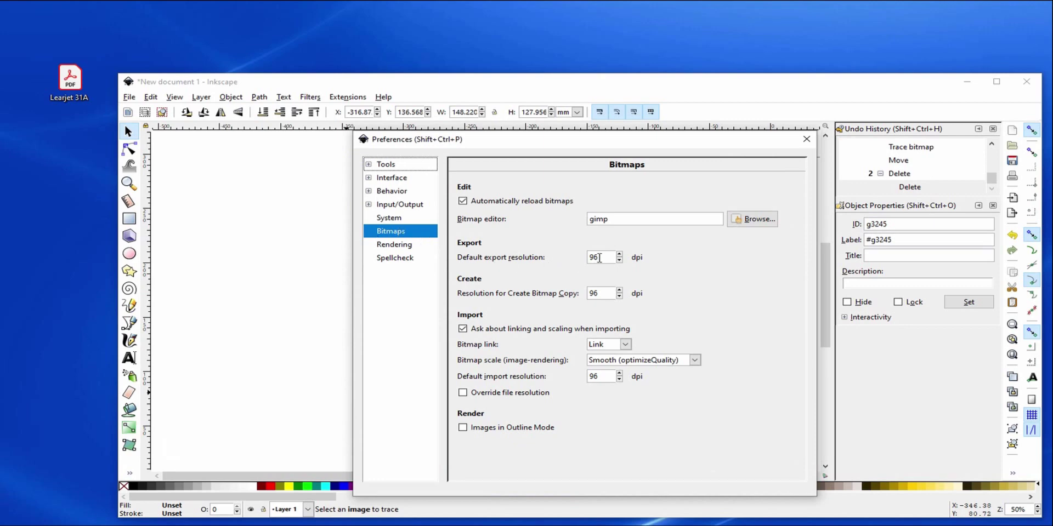
pyautogui.doubleClick(599, 258)
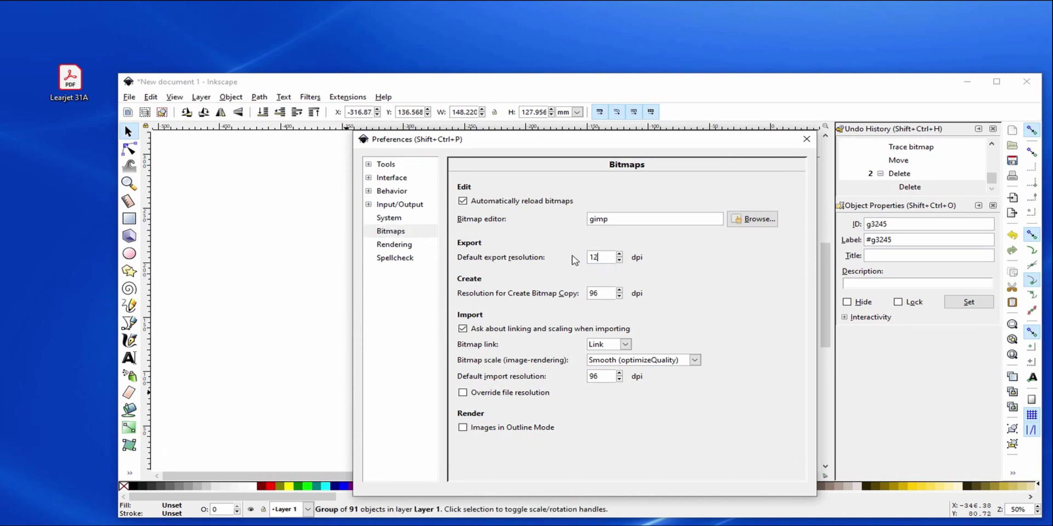
pyautogui.doubleClick(613, 294)
pyautogui.click(687, 288)
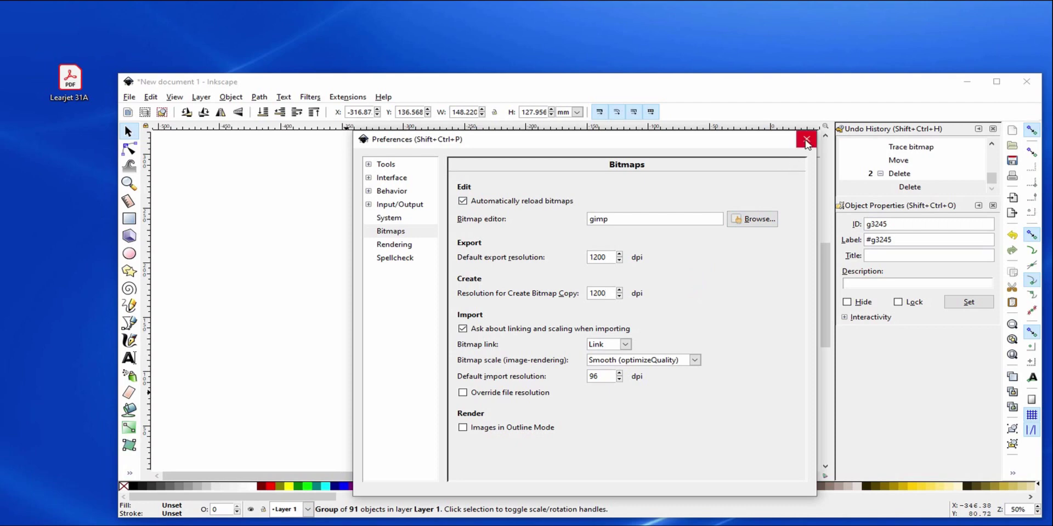
pyautogui.click(806, 141)
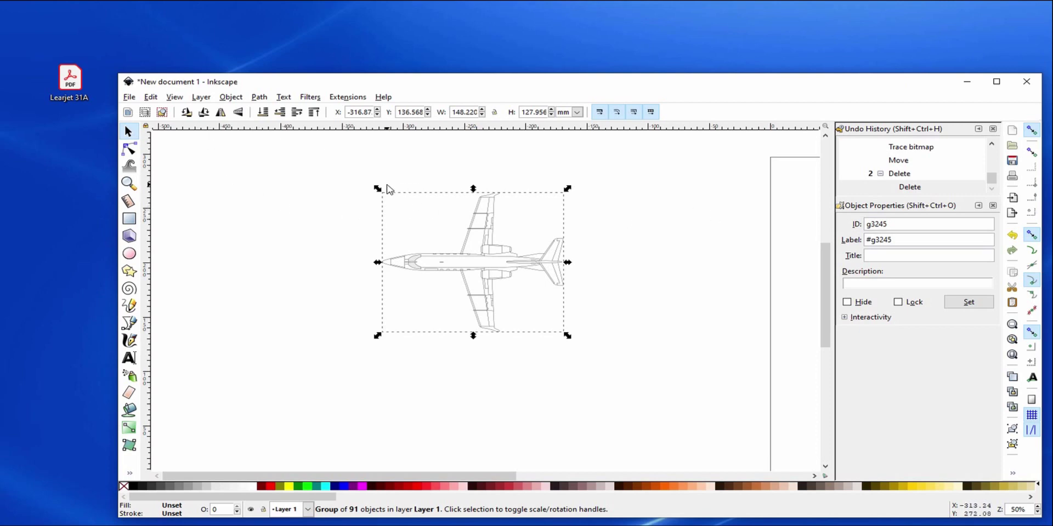
pyautogui.click(152, 97)
pyautogui.click(189, 270)
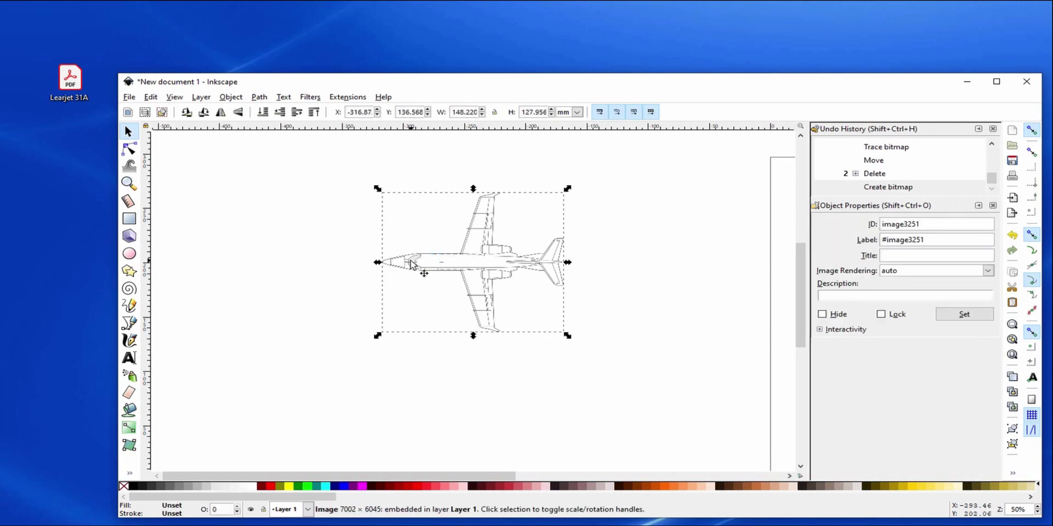
# Step: Drag the 7002 × 6045 bitmap copy below the original and inspect it, zooming back to 70%
pyautogui.moveTo(396, 257); pyautogui.dragTo(397, 422)
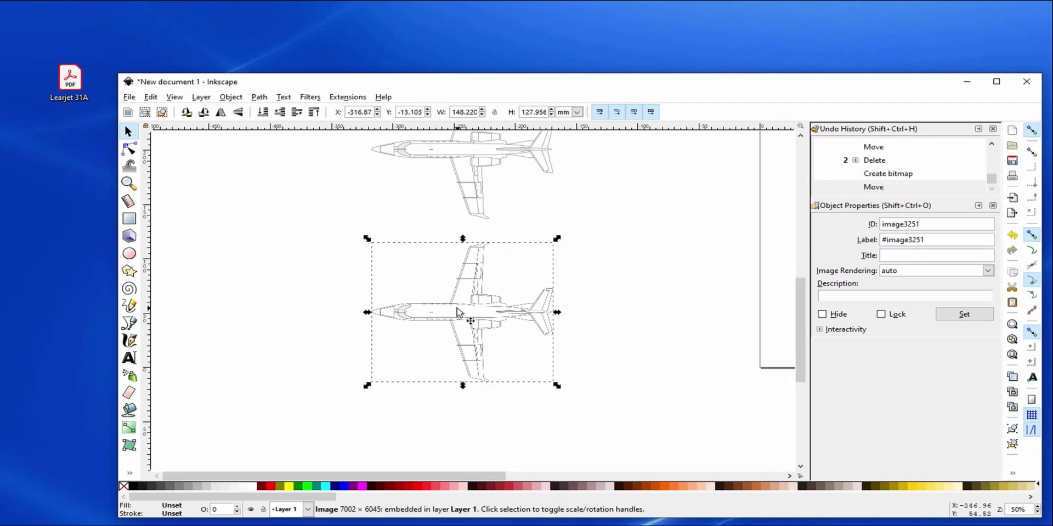
pyautogui.keyDown('ctrl'); pyautogui.scroll(9, 460, 313); pyautogui.keyUp('ctrl')
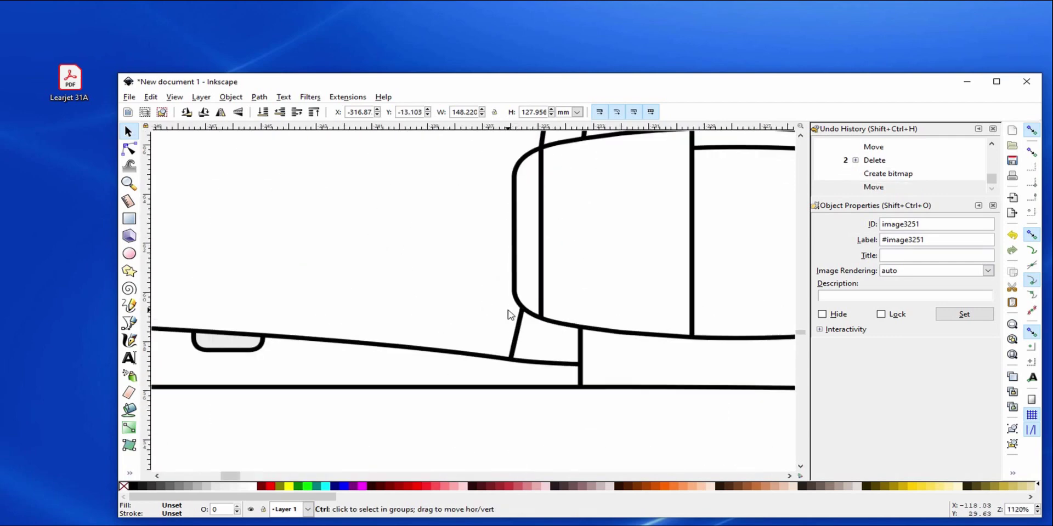
pyautogui.keyDown('ctrl'); pyautogui.scroll(5, 508, 314); pyautogui.keyUp('ctrl')
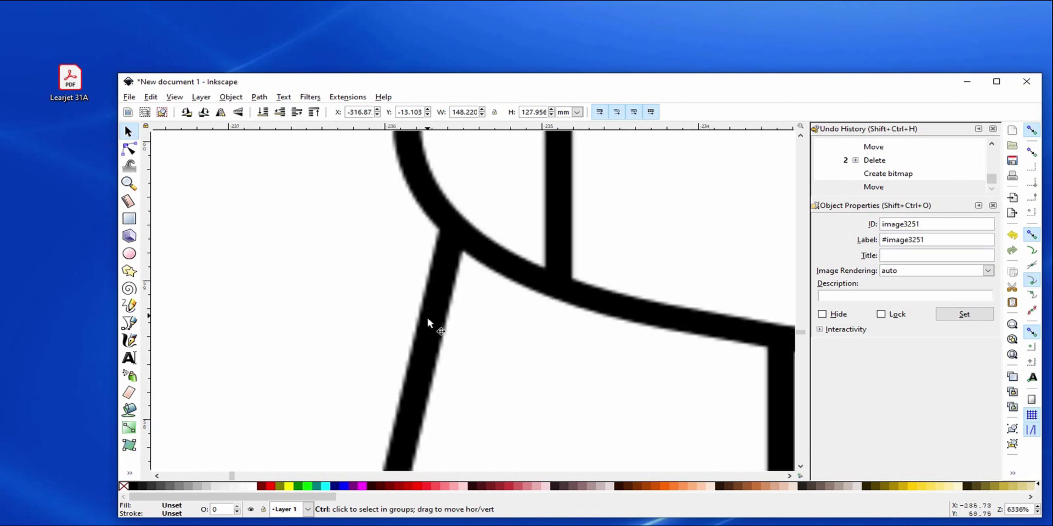
pyautogui.keyDown('ctrl'); pyautogui.scroll(-3, 427, 322); pyautogui.keyUp('ctrl')
pyautogui.keyDown('ctrl'); pyautogui.scroll(-1, 444, 324); pyautogui.keyUp('ctrl')
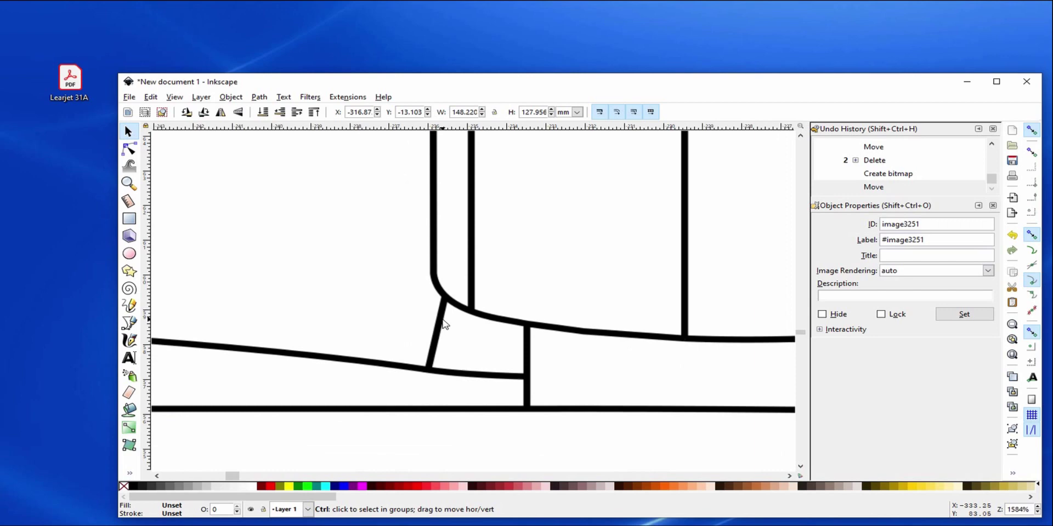
pyautogui.keyDown('ctrl'); pyautogui.scroll(-8, 444, 324); pyautogui.keyUp('ctrl')
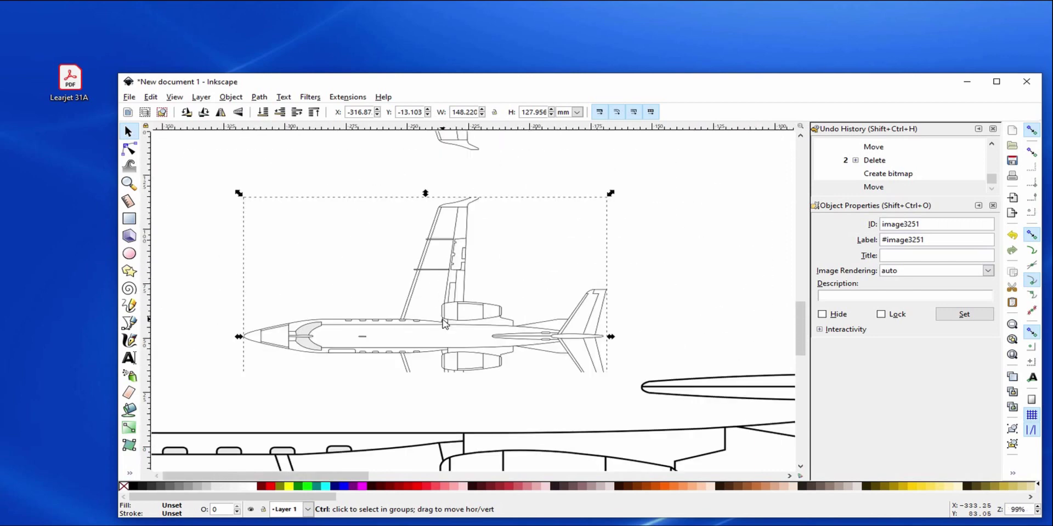
pyautogui.keyDown('ctrl'); pyautogui.scroll(-1, 444, 324); pyautogui.keyUp('ctrl')
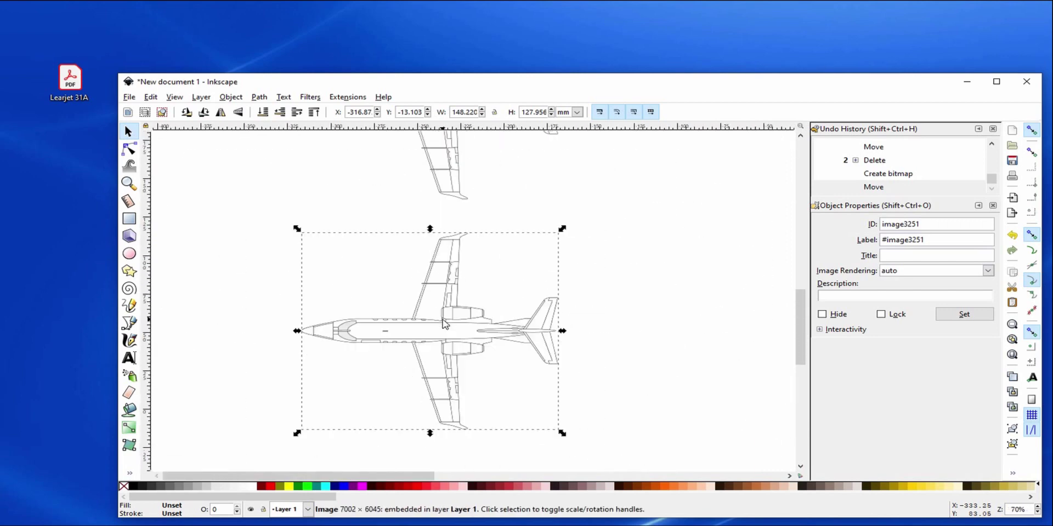
pyautogui.scroll(-2, 442, 271)
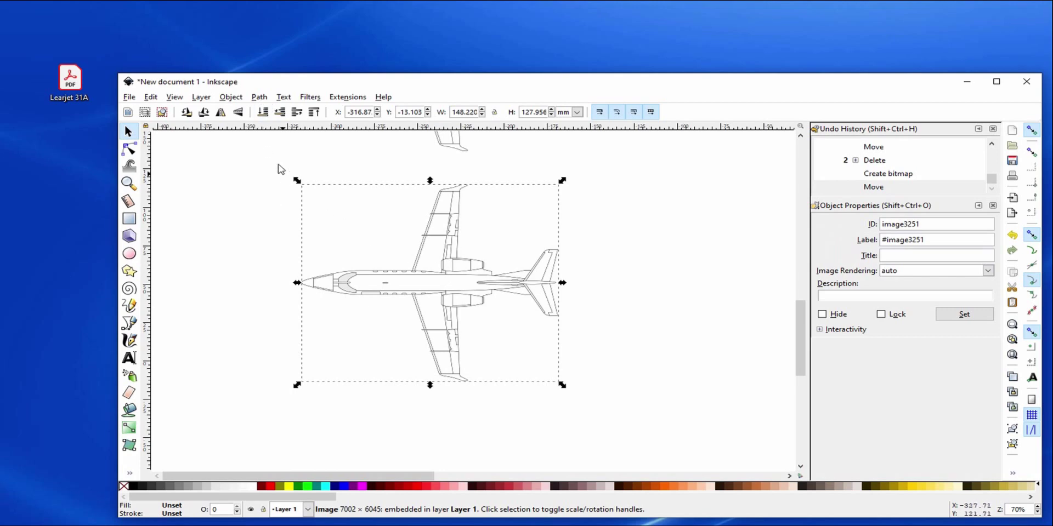
pyautogui.click(258, 99)
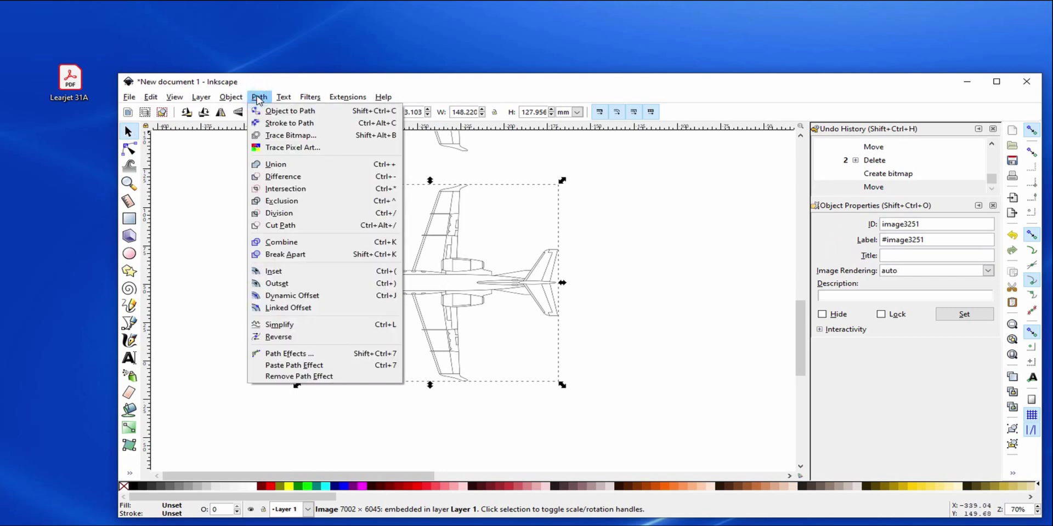
# Step: Trace the bitmap with Edge detection at threshold 0.001 into path3253, then close the dialog
pyautogui.click(276, 136)
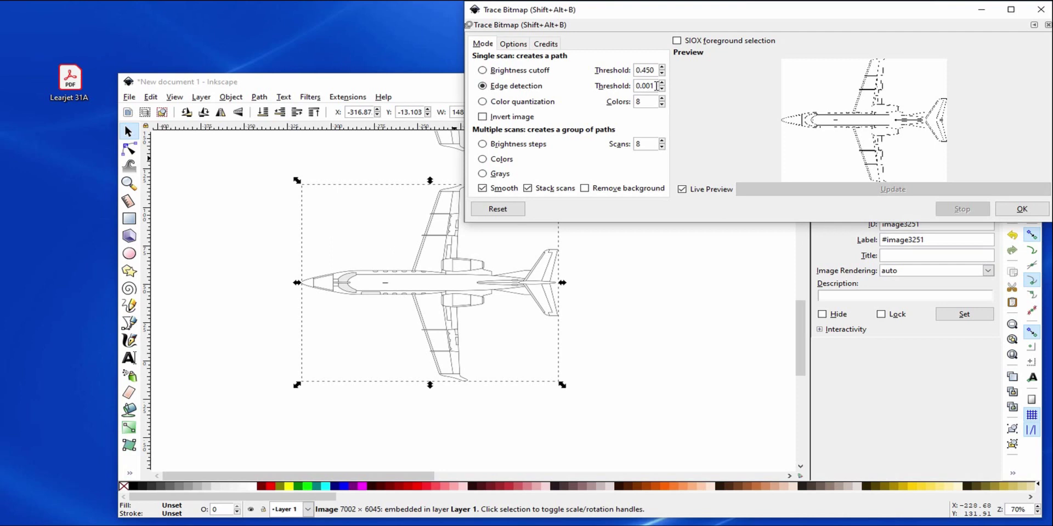
pyautogui.click(1008, 215)
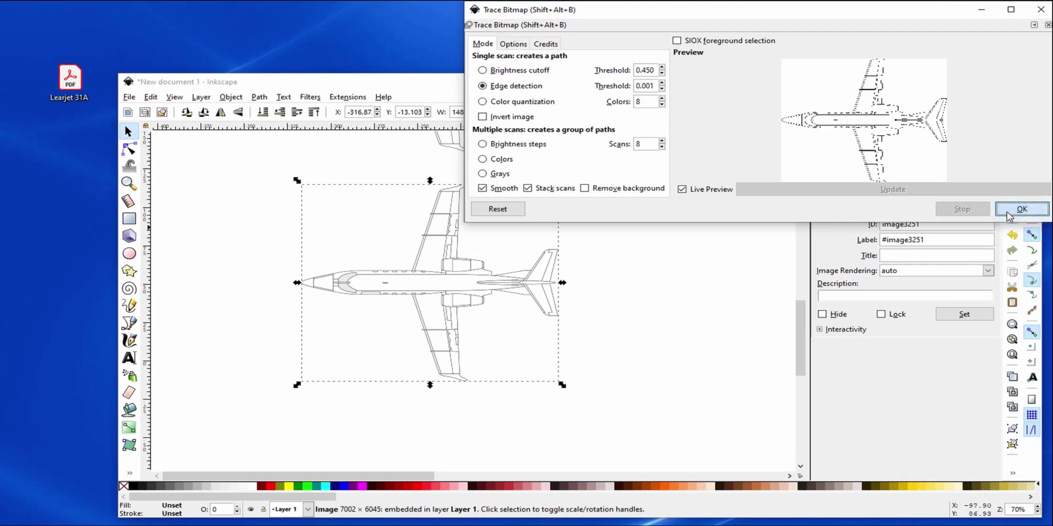
pyautogui.click(1008, 213)
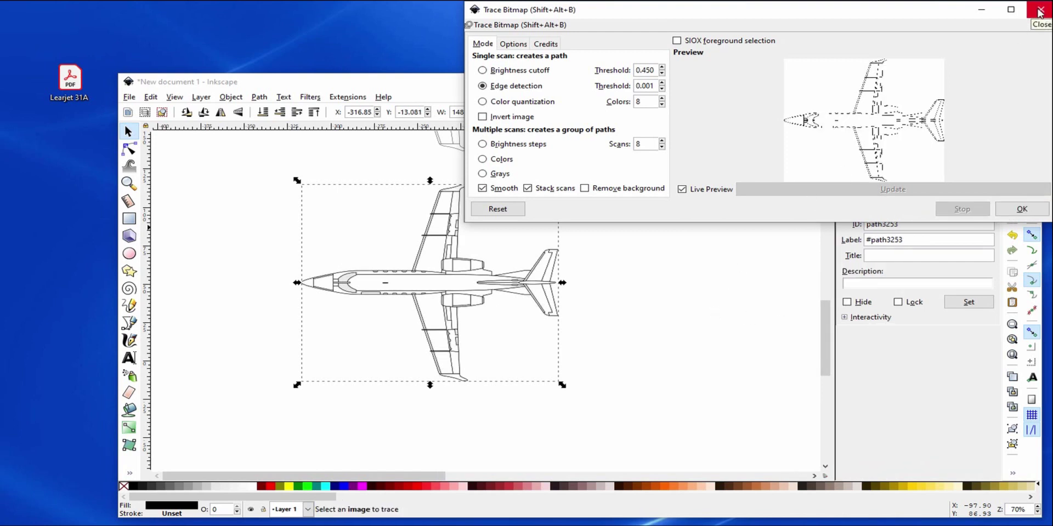
pyautogui.click(1040, 11)
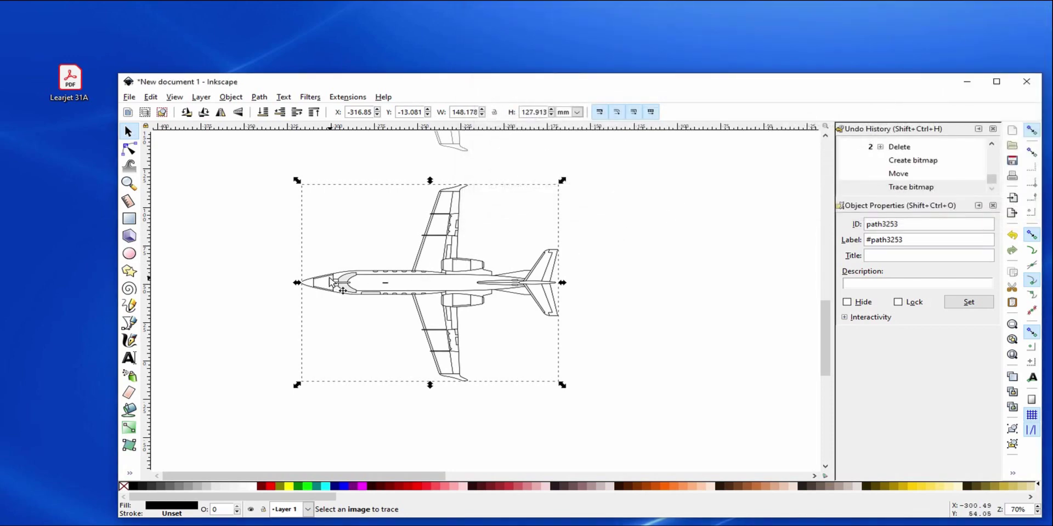
# Step: Drag traced path3253 to the right of the original image and zoom to check its lines
pyautogui.moveTo(331, 283)
pyautogui.mouseDown()
pyautogui.moveTo(660, 284)
pyautogui.moveTo(753, 296)
pyautogui.moveTo(612, 279)
pyautogui.mouseUp()
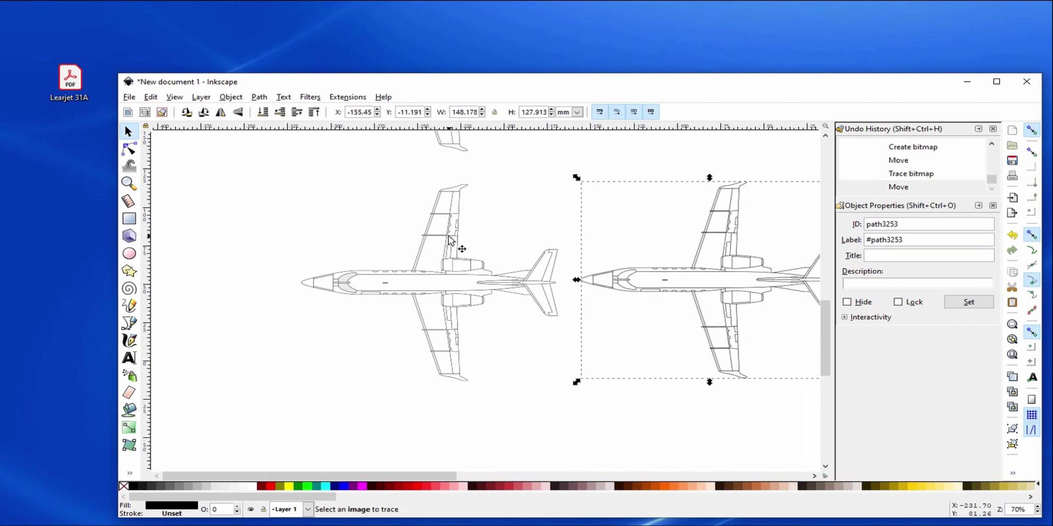
pyautogui.scroll(6, 417, 253)
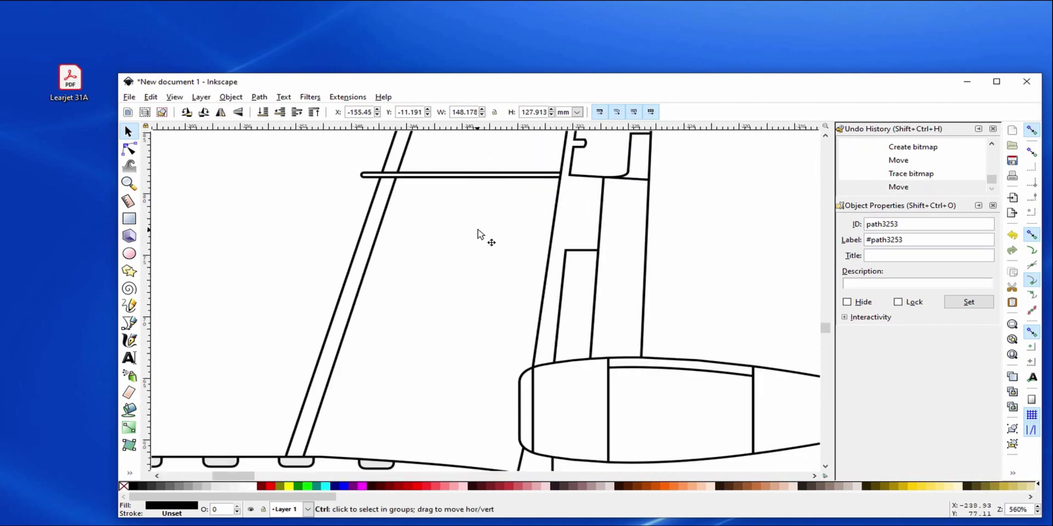
pyautogui.scroll(-5, 557, 331)
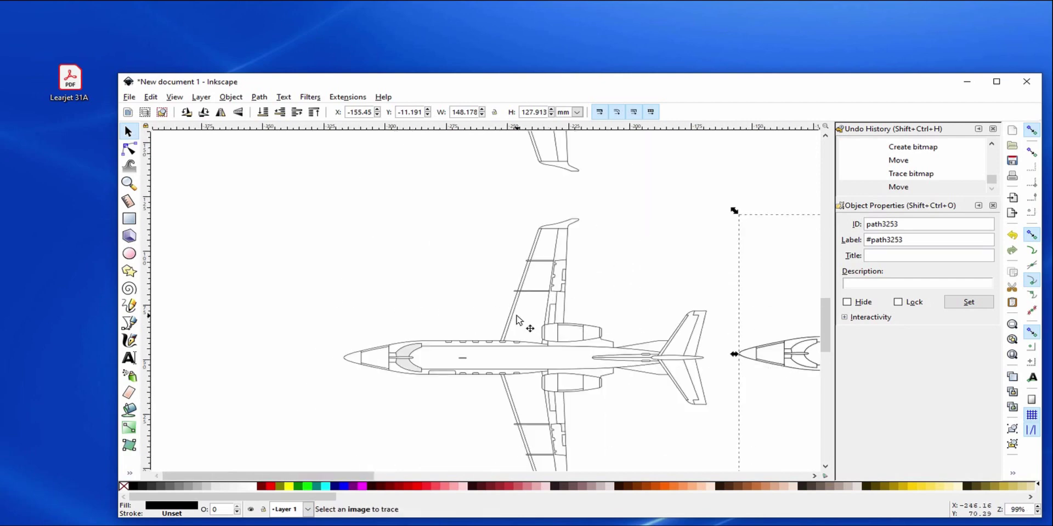
pyautogui.hscroll(5, 290, 309)
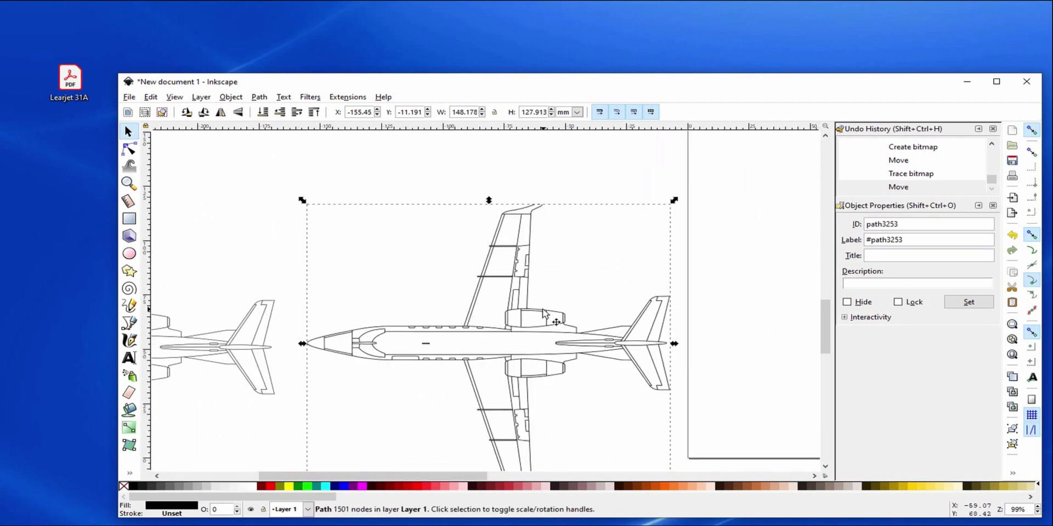
pyautogui.scroll(7, 546, 314)
pyautogui.scroll(-2, 518, 282)
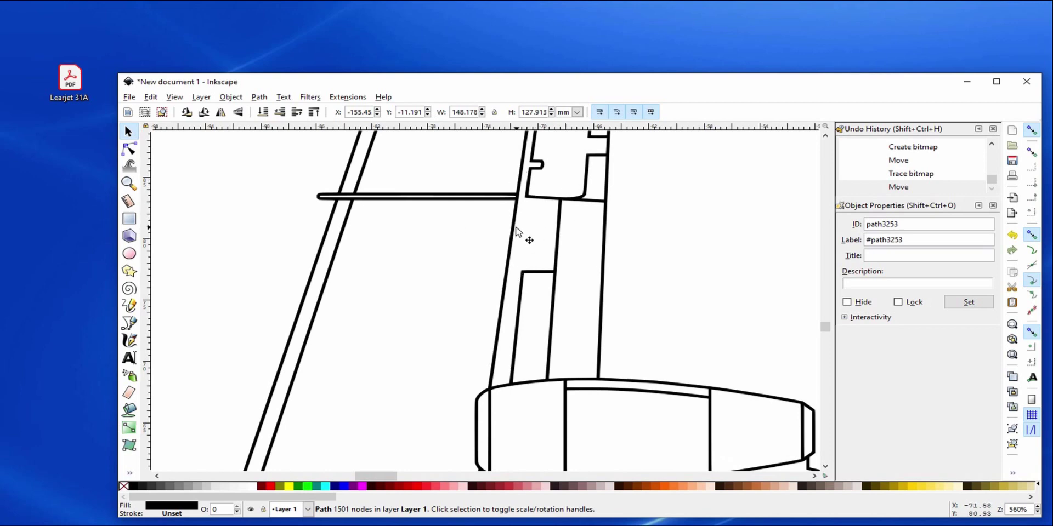
pyautogui.scroll(5, 521, 235)
pyautogui.scroll(-1, 494, 329)
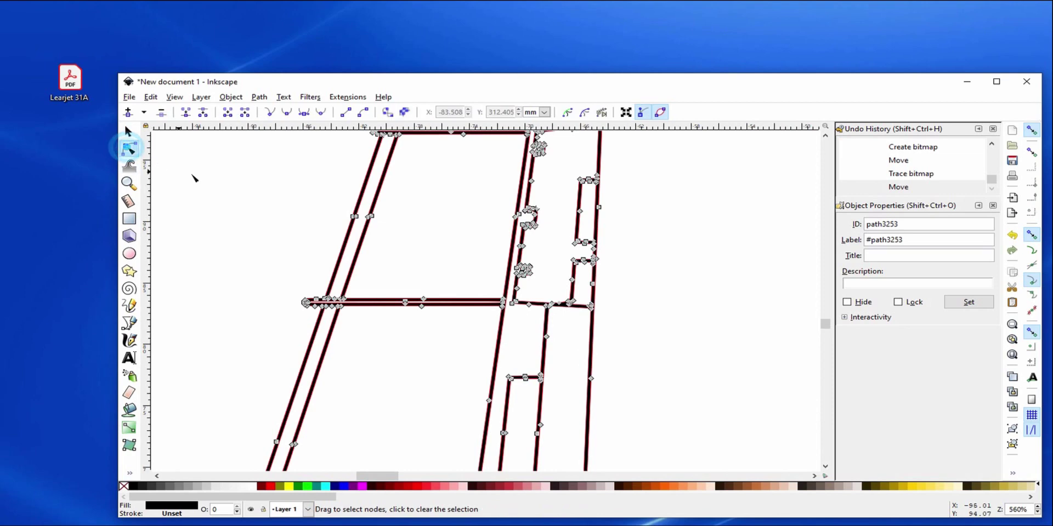
# Step: Inspect the traced path's nodes up close with the Node tool
pyautogui.click(129, 148)
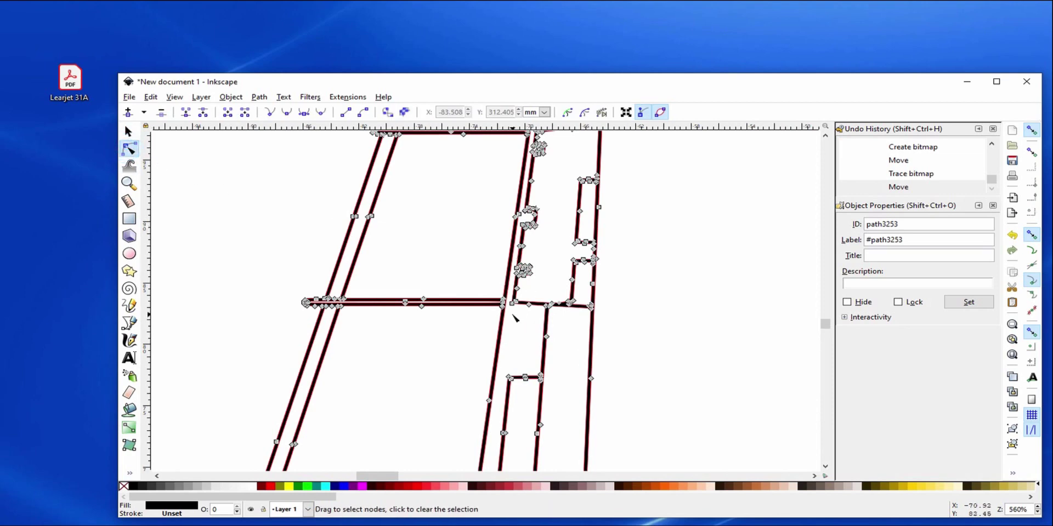
pyautogui.scroll(5, 513, 314)
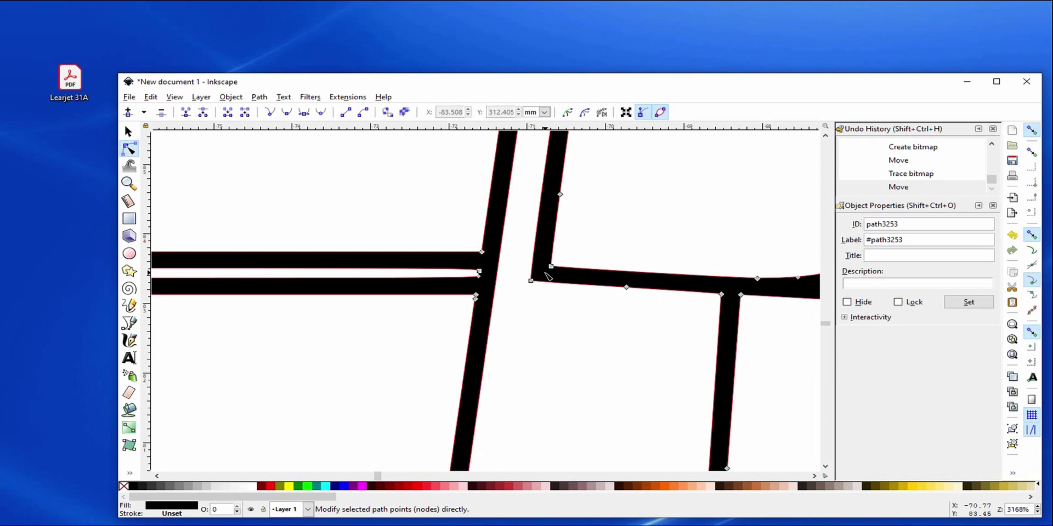
pyautogui.scroll(-10, 547, 274)
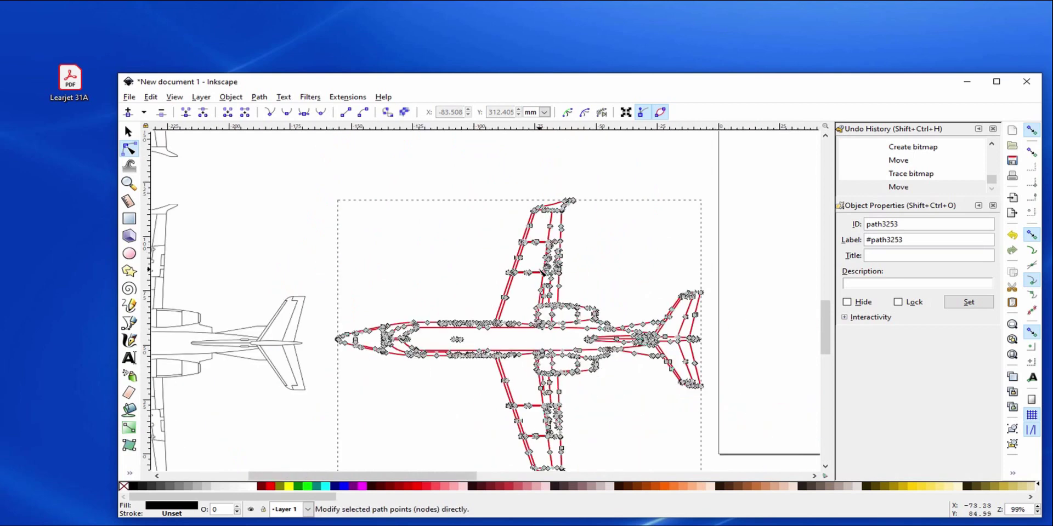
pyautogui.scroll(-1, 487, 236)
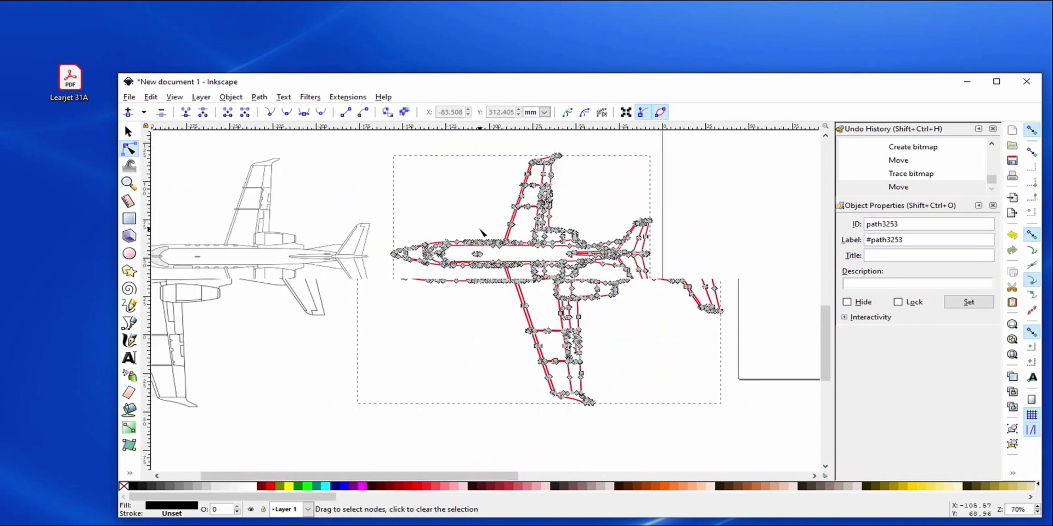
pyautogui.scroll(-1, 481, 233)
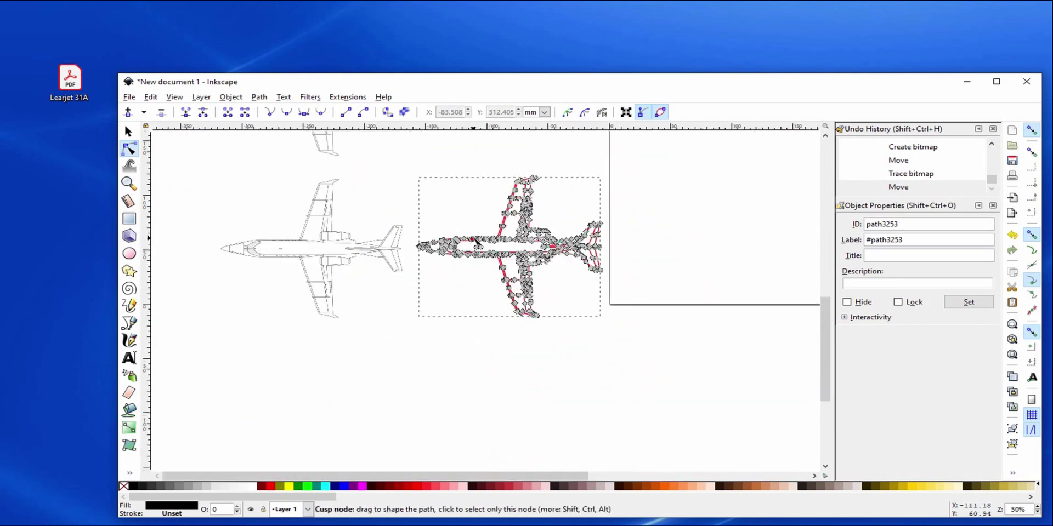
# Step: Reposition the traced plane further right with the Selector tool
pyautogui.click(131, 130)
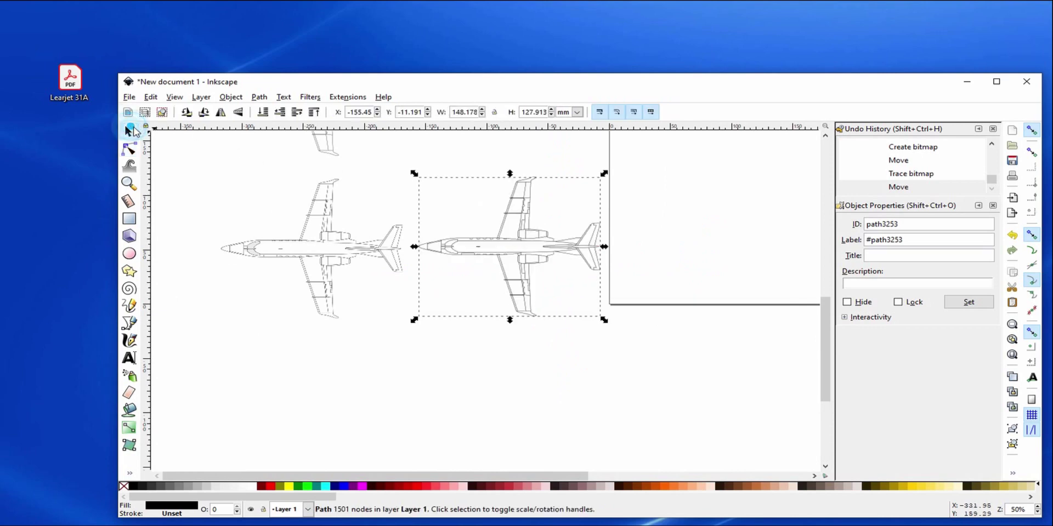
pyautogui.moveTo(448, 250); pyautogui.dragTo(720, 210)
pyautogui.moveTo(482, 223); pyautogui.dragTo(595, 305)
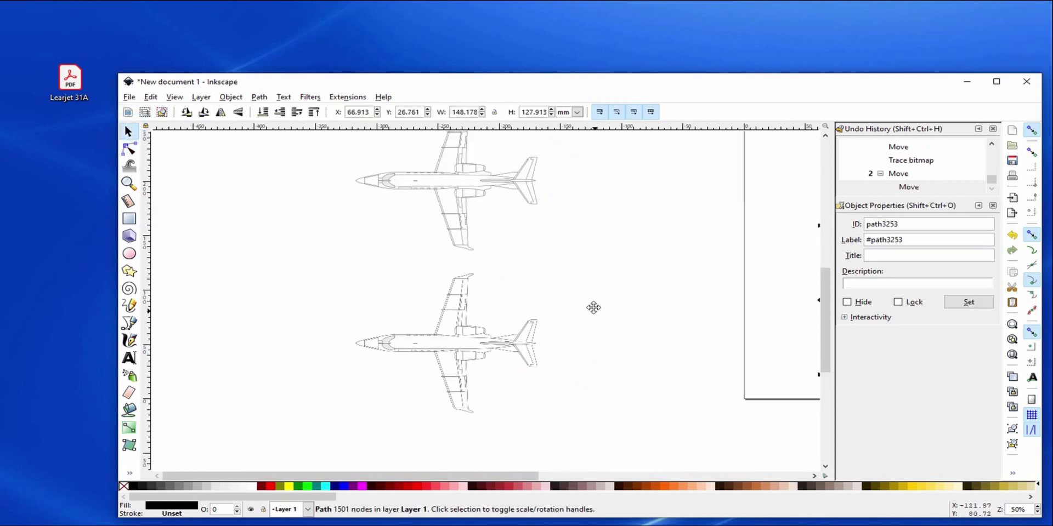
# Step: Delete the original airplane bitmap and the upper plane group
pyautogui.click(437, 323)
pyautogui.click(408, 321)
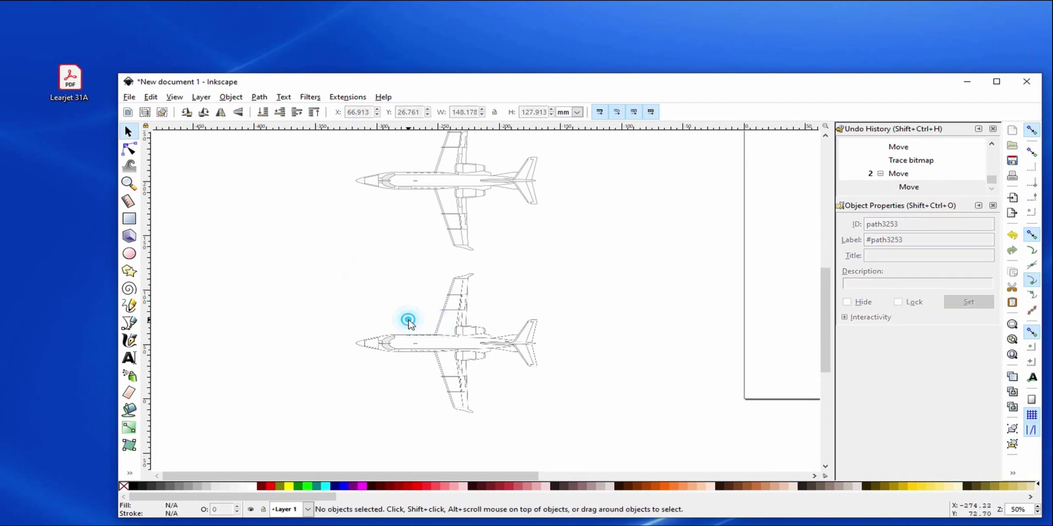
pyautogui.click(393, 338)
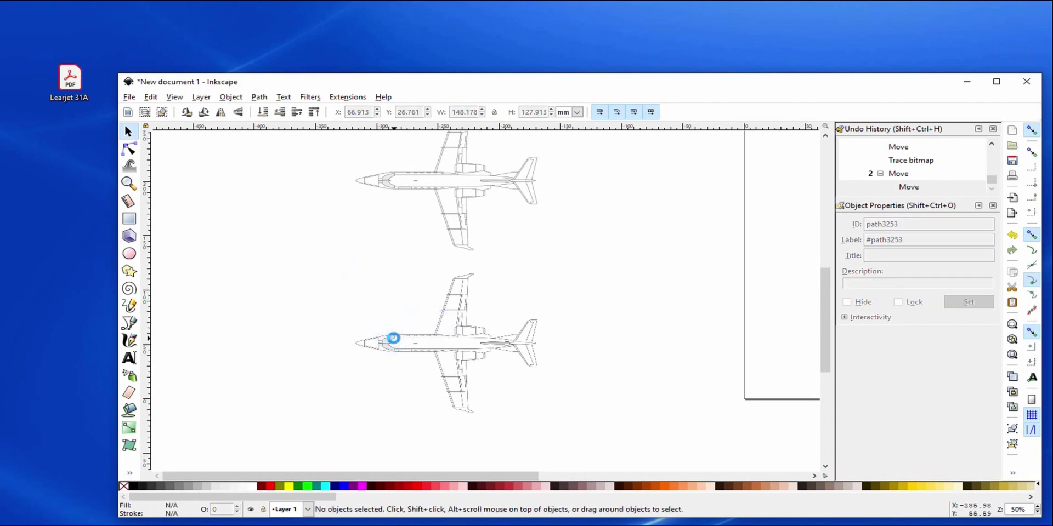
pyautogui.click(393, 338)
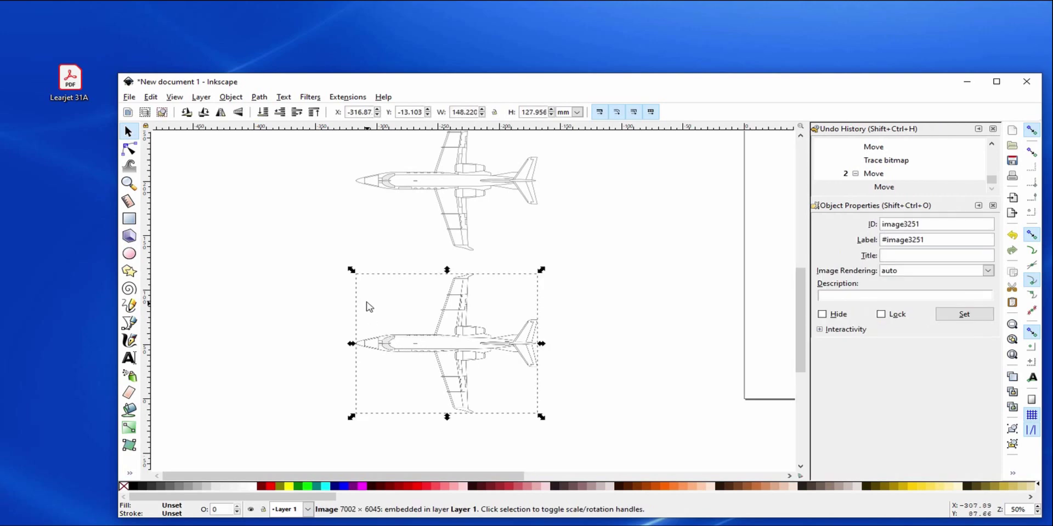
pyautogui.press('Delete')
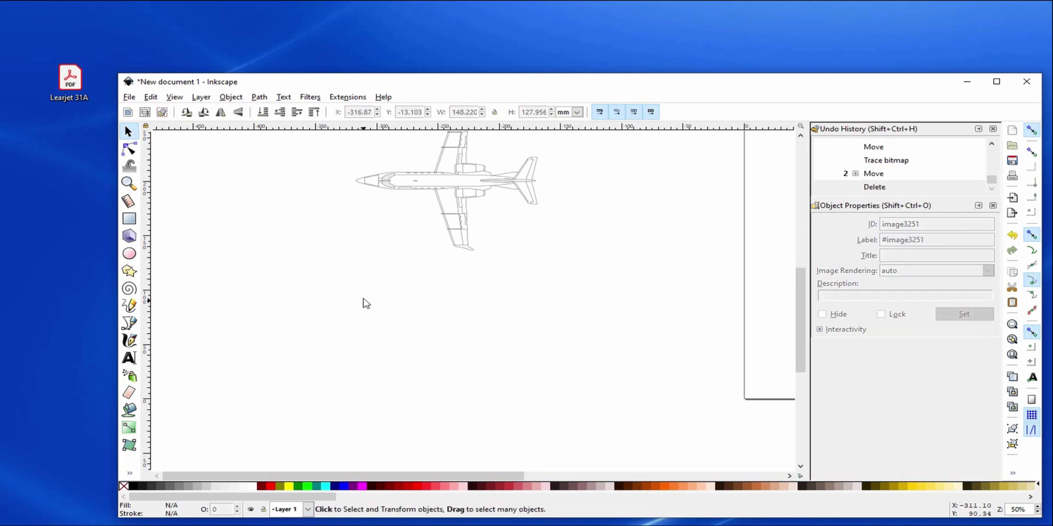
pyautogui.click(382, 188)
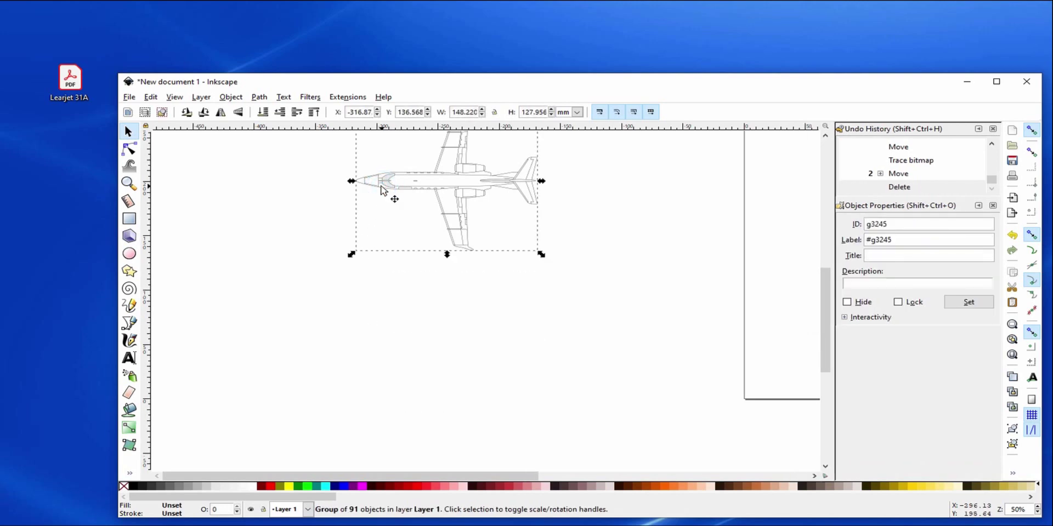
pyautogui.press('Delete')
# Step: Move traced path3253 onto the upper page
pyautogui.moveTo(657, 256); pyautogui.dragTo(275, 316)
pyautogui.click(496, 359)
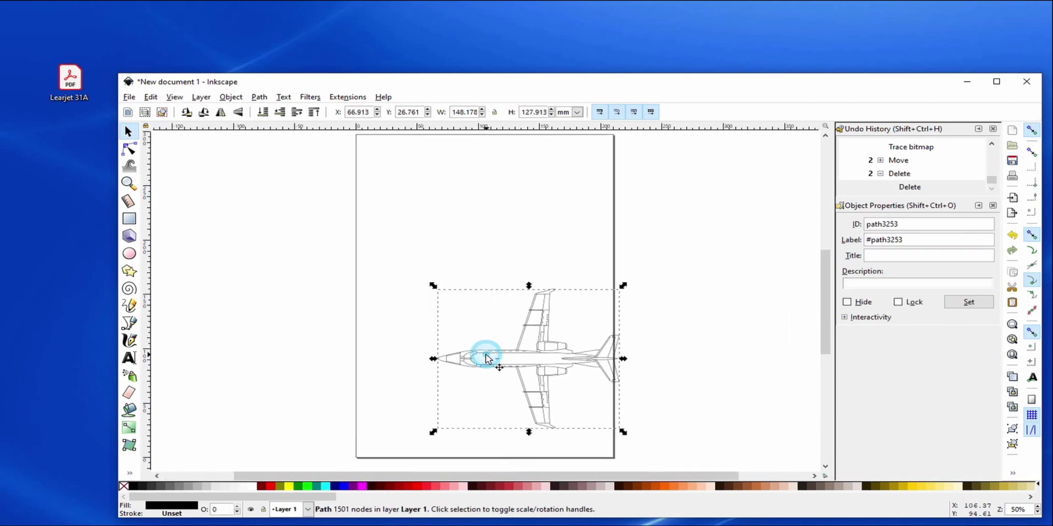
pyautogui.moveTo(512, 353); pyautogui.dragTo(471, 251)
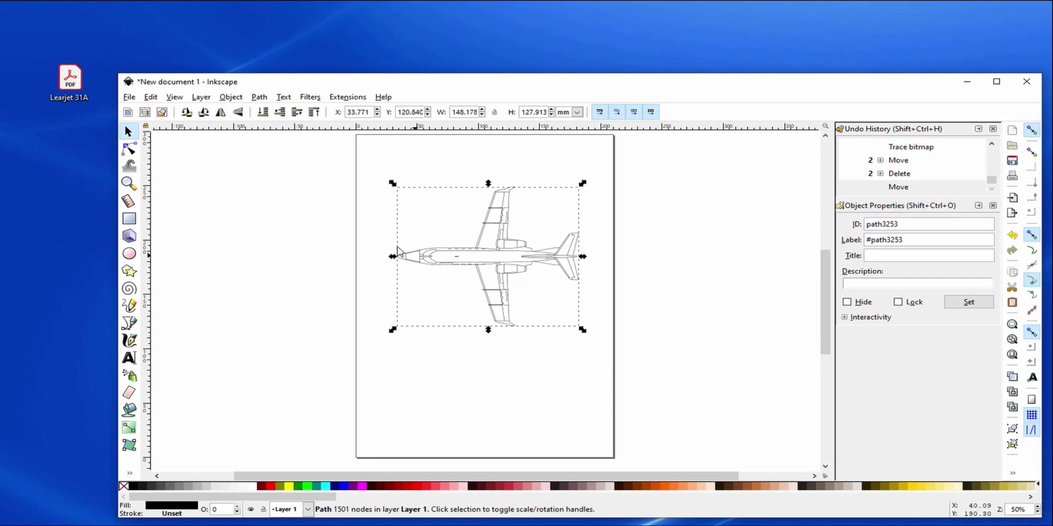
pyautogui.click(132, 99)
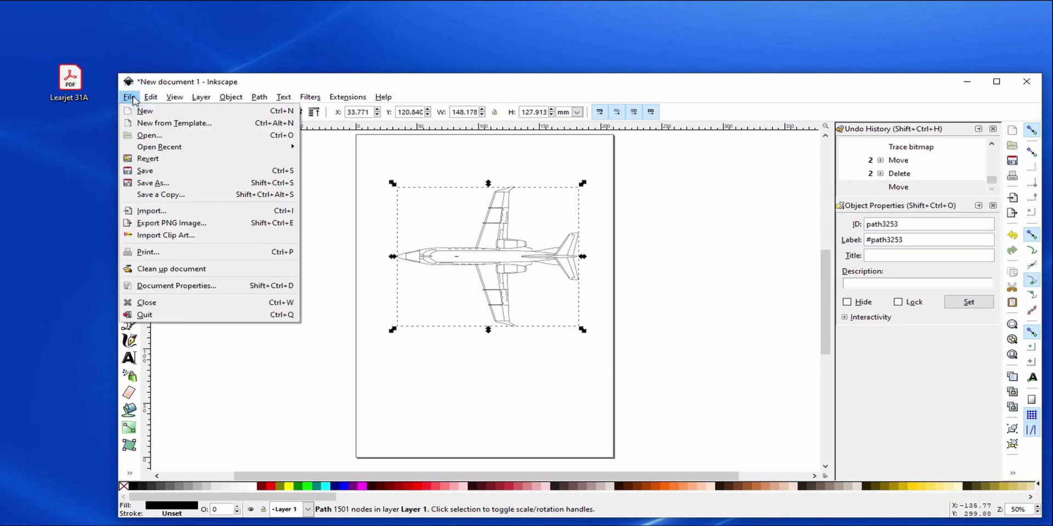
# Step: Save the document as Jet in the Desktop folder using Inkscape SVG (*.svg) format
pyautogui.click(147, 174)
pyautogui.click(282, 307)
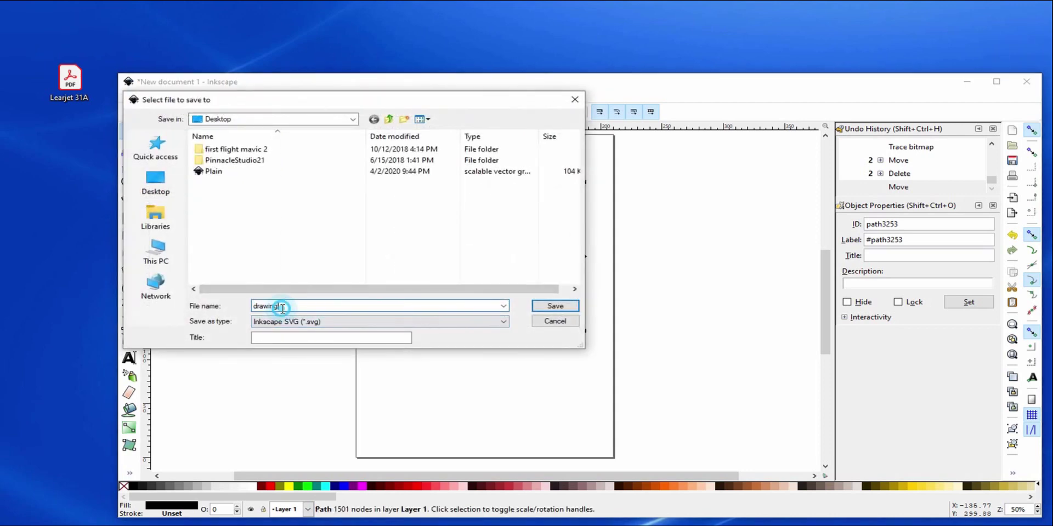
pyautogui.moveTo(282, 307); pyautogui.dragTo(238, 312)
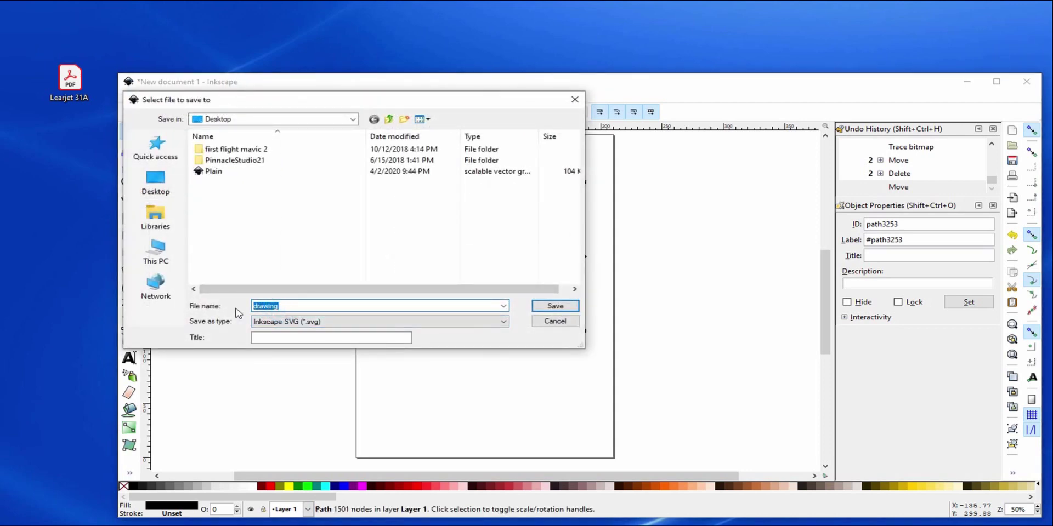
pyautogui.write('Jet')
pyautogui.click(162, 187)
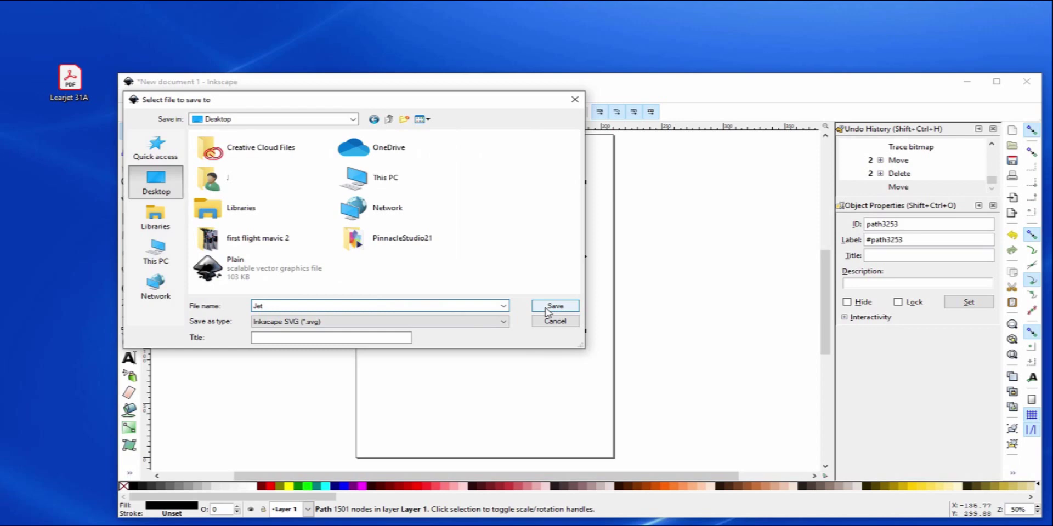
pyautogui.click(383, 327)
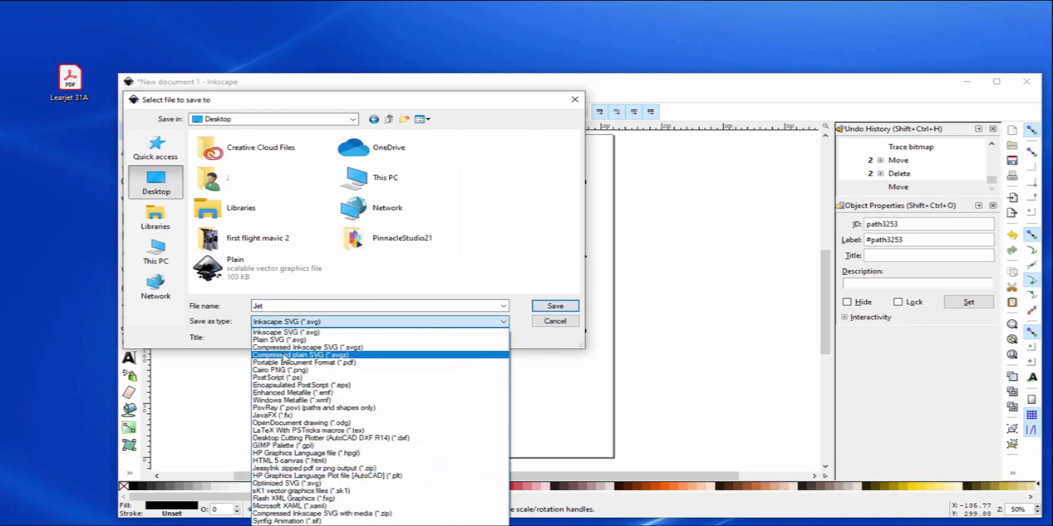
pyautogui.click(437, 333)
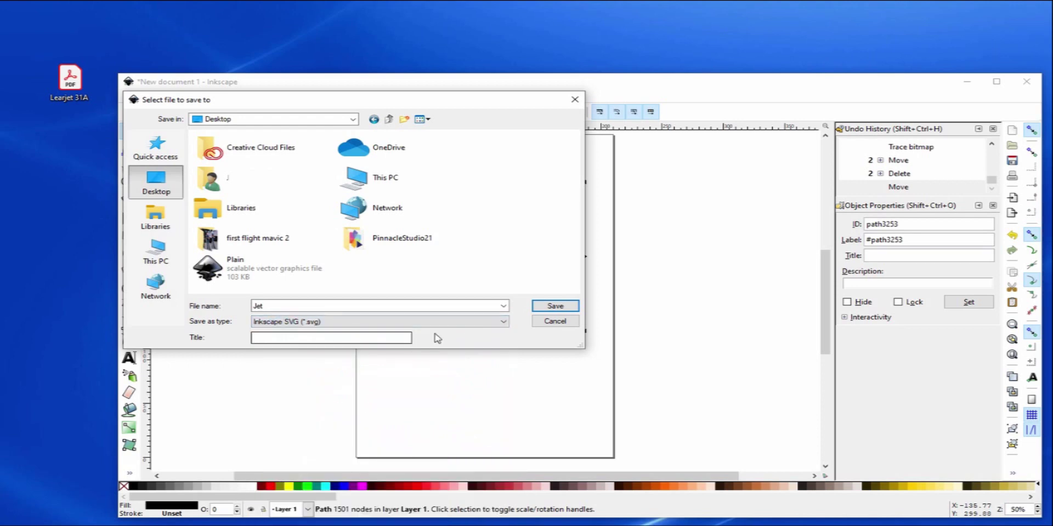
pyautogui.click(546, 308)
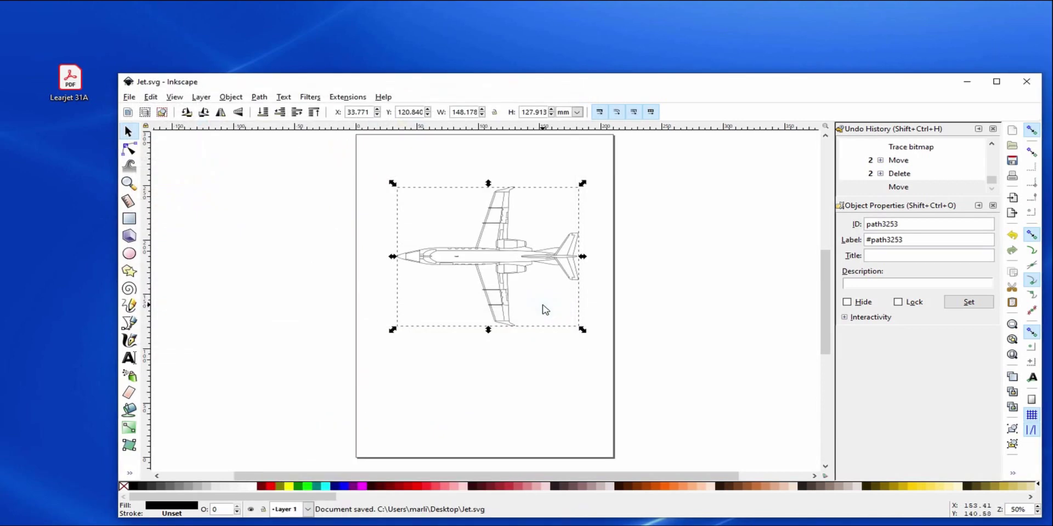